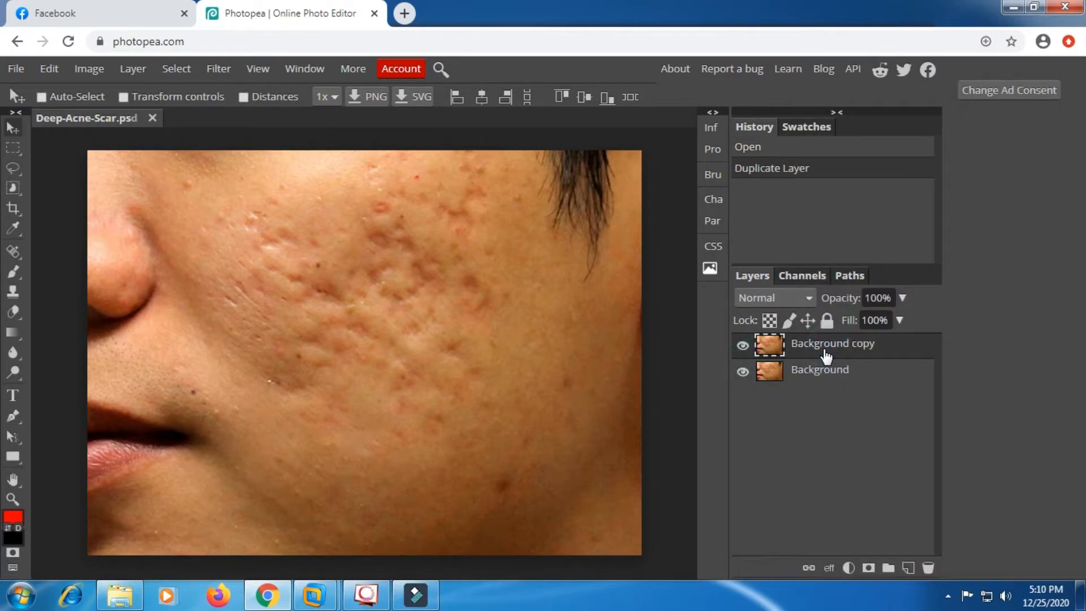
drag(500, 298, 505, 322)
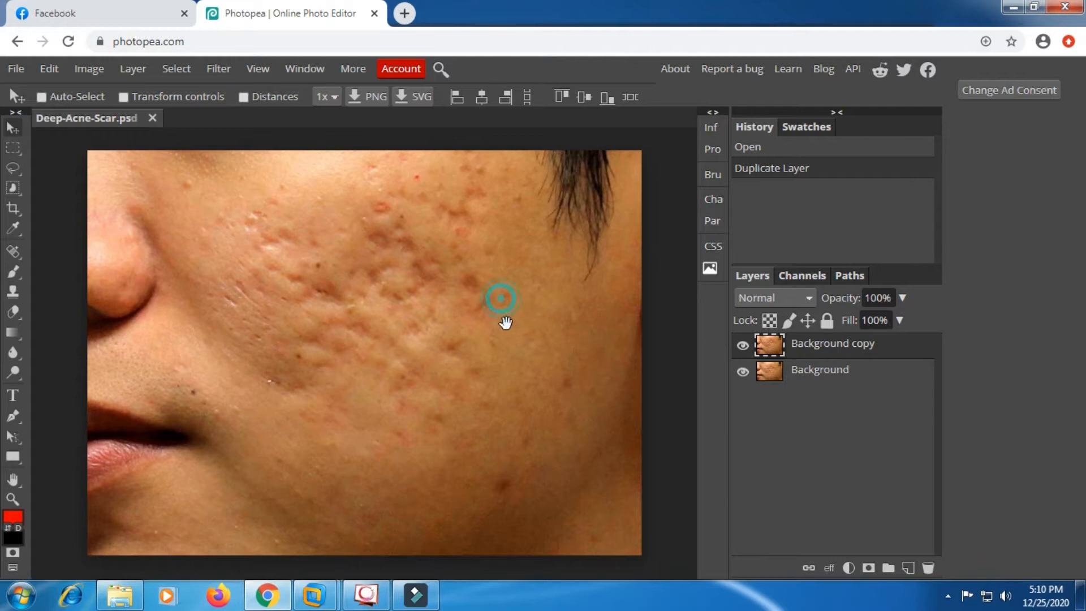
scroll(478, 328, up, 1)
drag(456, 247, 485, 301)
scroll(533, 368, down, 1)
scroll(538, 379, down, 1)
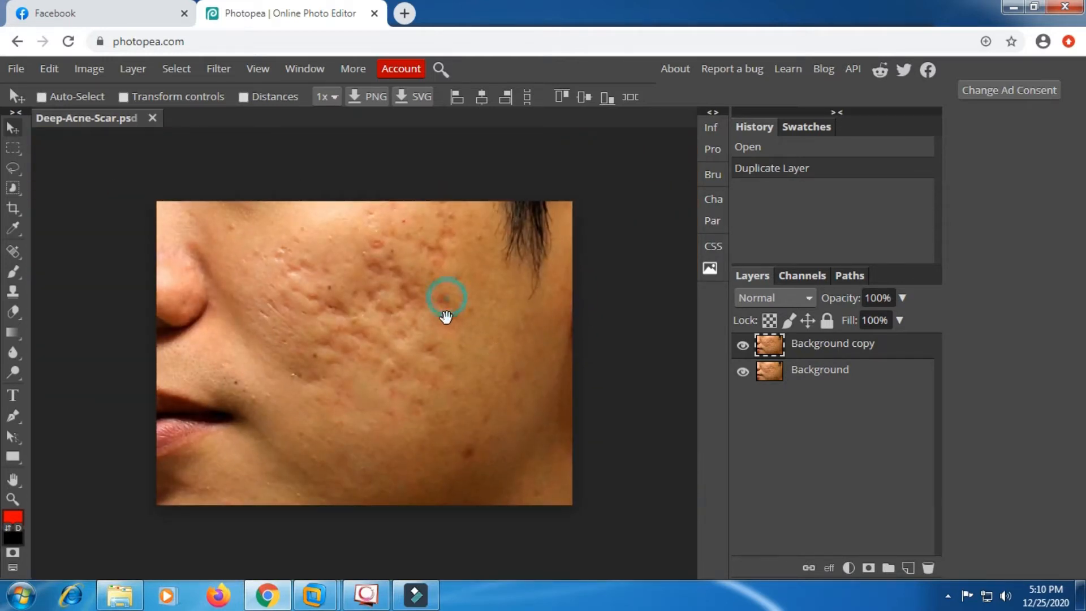
scroll(375, 300, up, 1)
scroll(384, 286, up, 1)
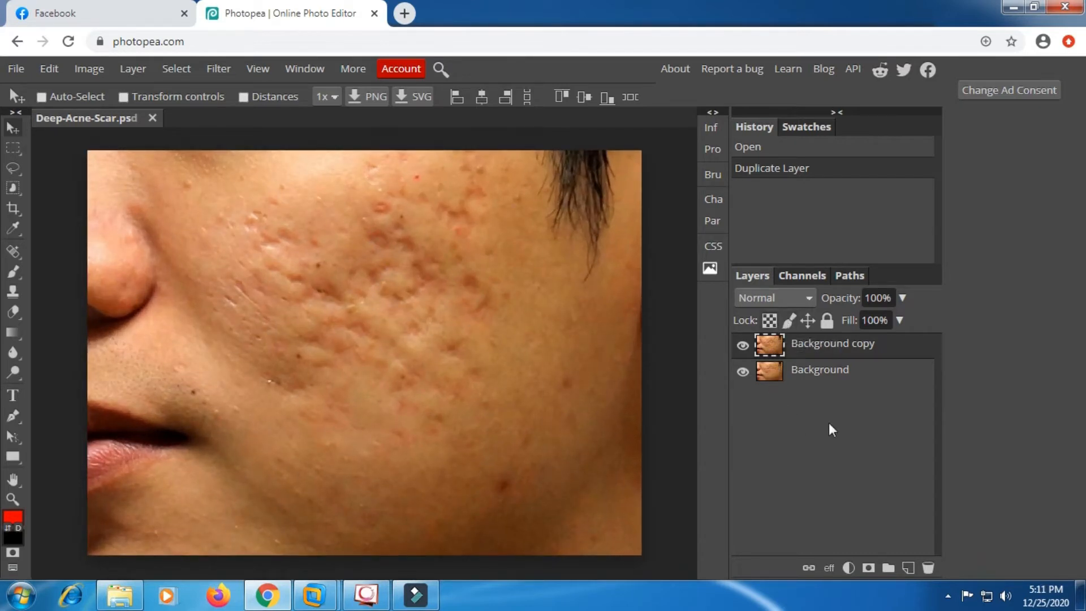
Add a new layer and set the Brush tool to 29 px with a slightly lighter red foreground colour.
click(908, 567)
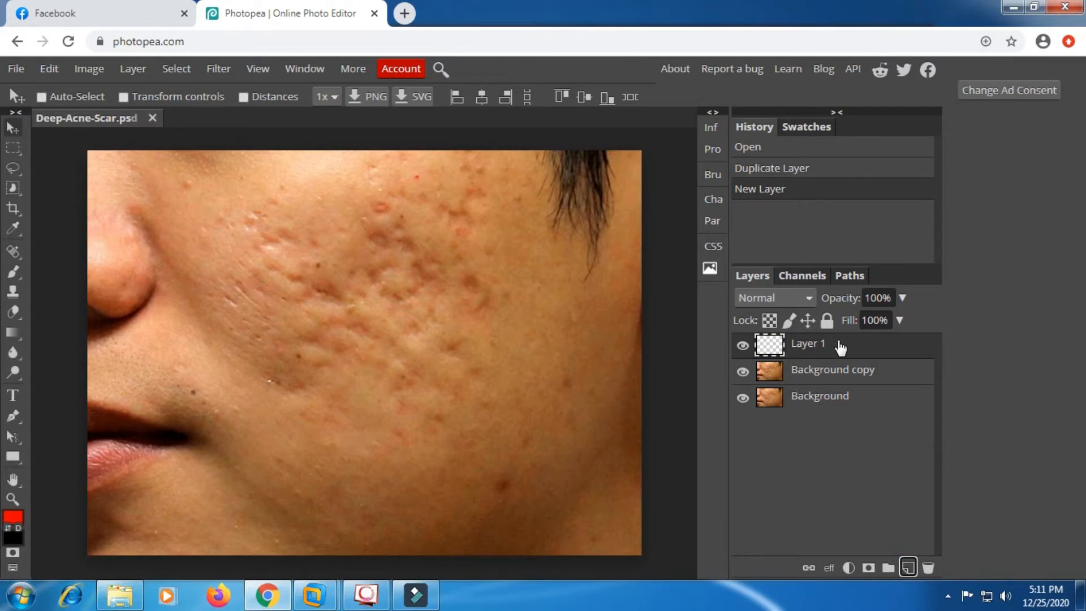
click(13, 271)
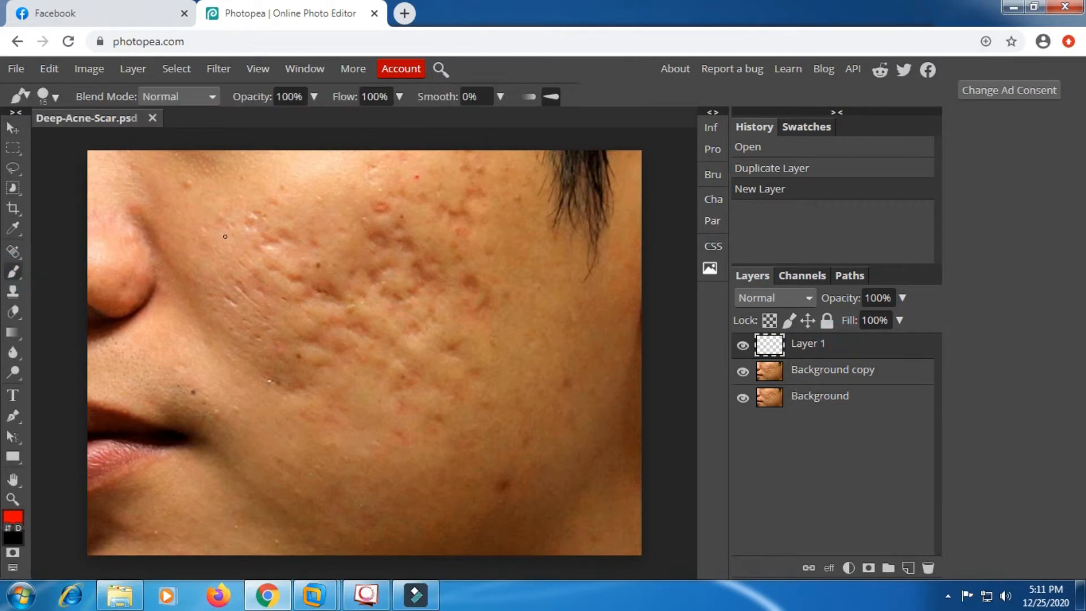
right_click(235, 231)
click(297, 263)
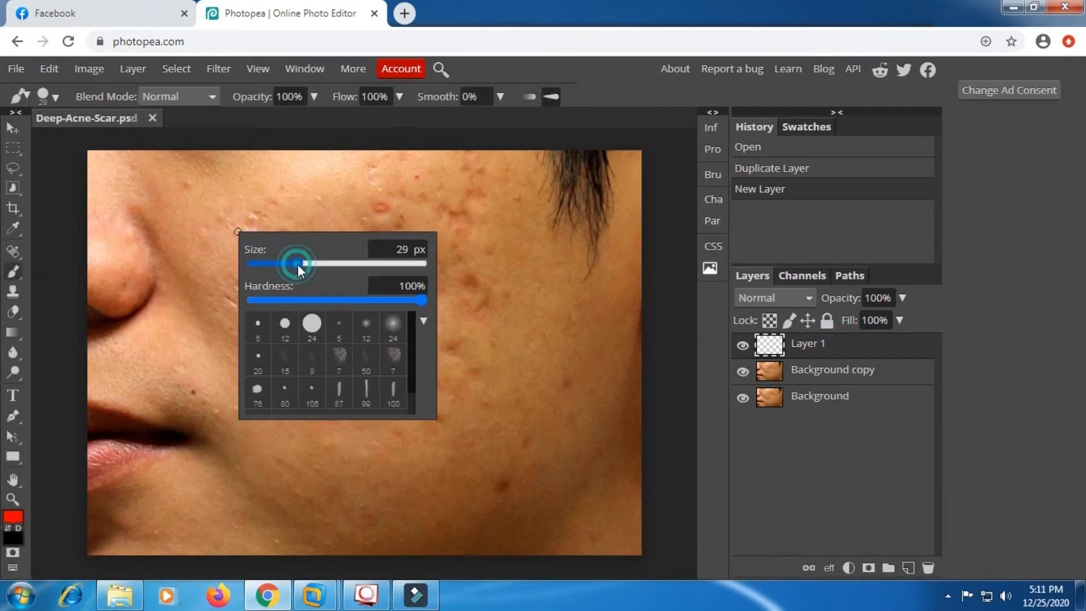
click(481, 121)
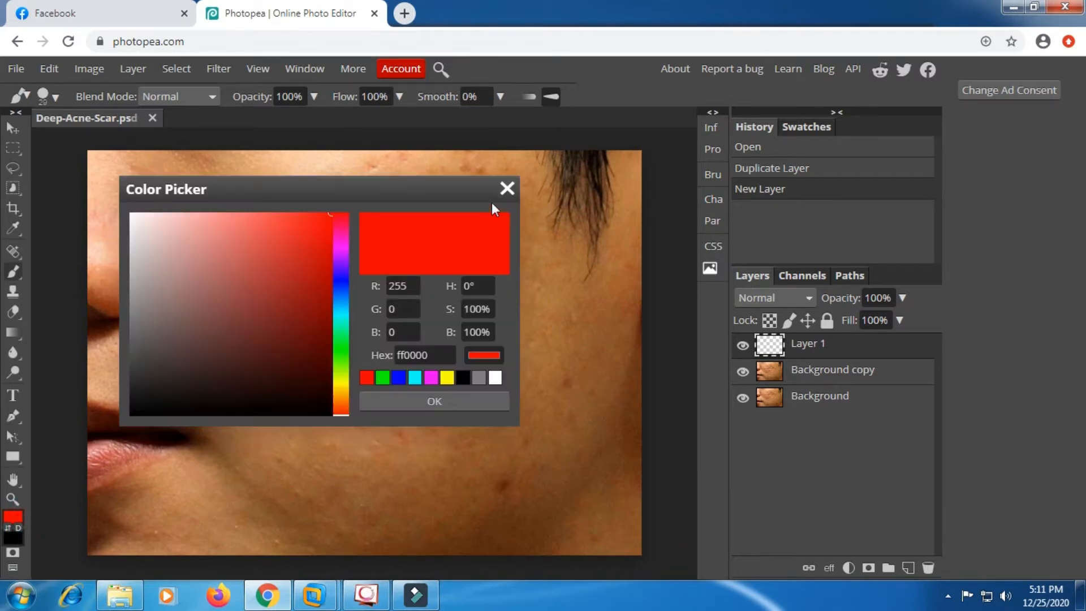
drag(295, 220, 300, 213)
click(430, 401)
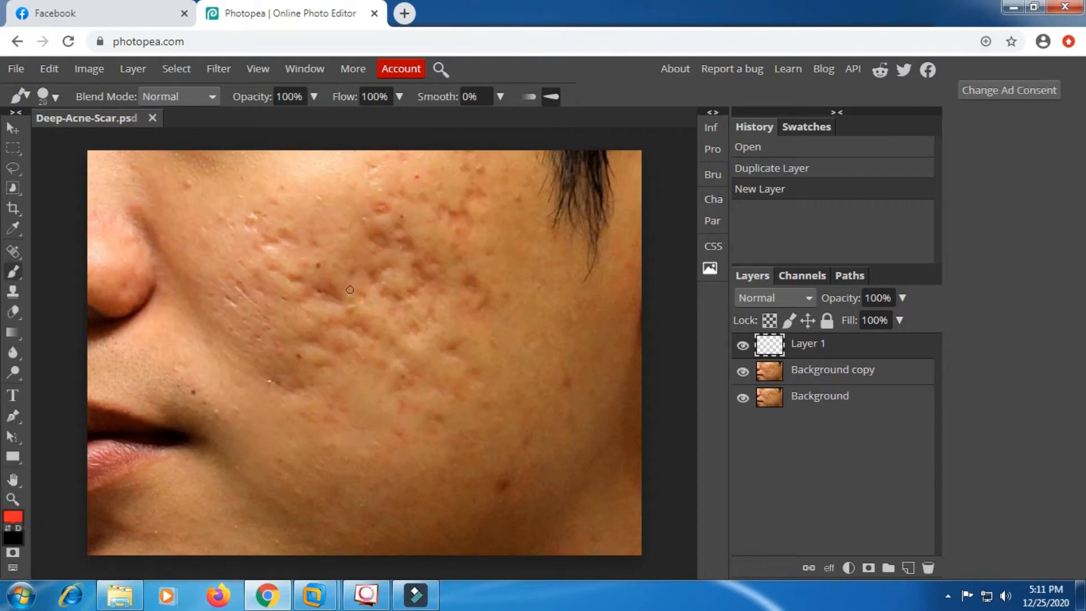
Circle the large scarred area of the cheek and the smaller patch beside it in red.
mouse_move(380, 193)
mouse_down()
mouse_move(315, 230)
mouse_move(434, 362)
mouse_move(403, 194)
mouse_up()
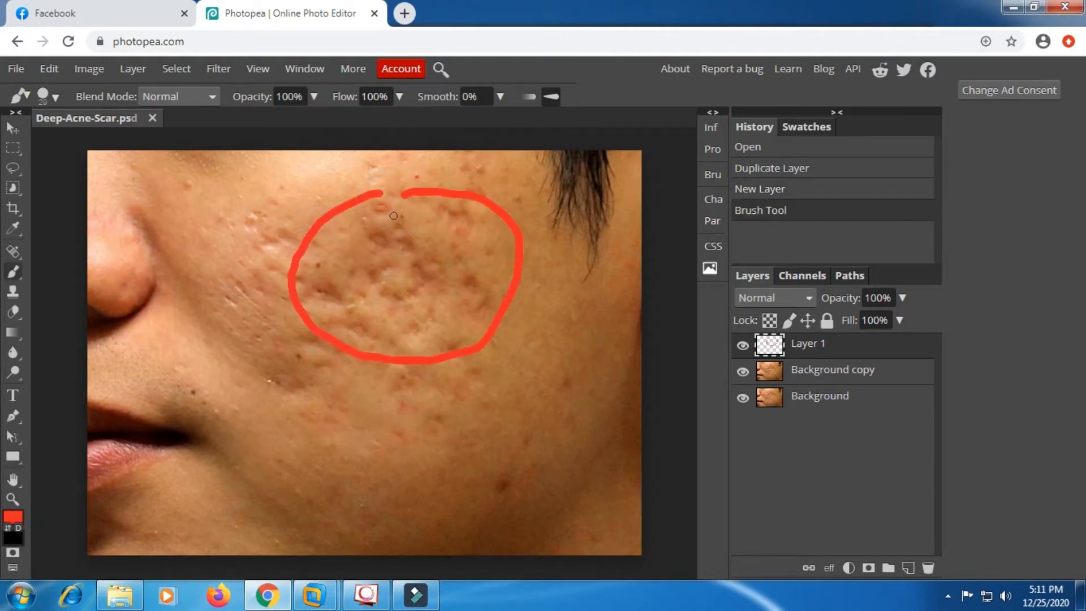
mouse_move(258, 202)
mouse_down()
mouse_move(235, 233)
mouse_move(261, 206)
mouse_up()
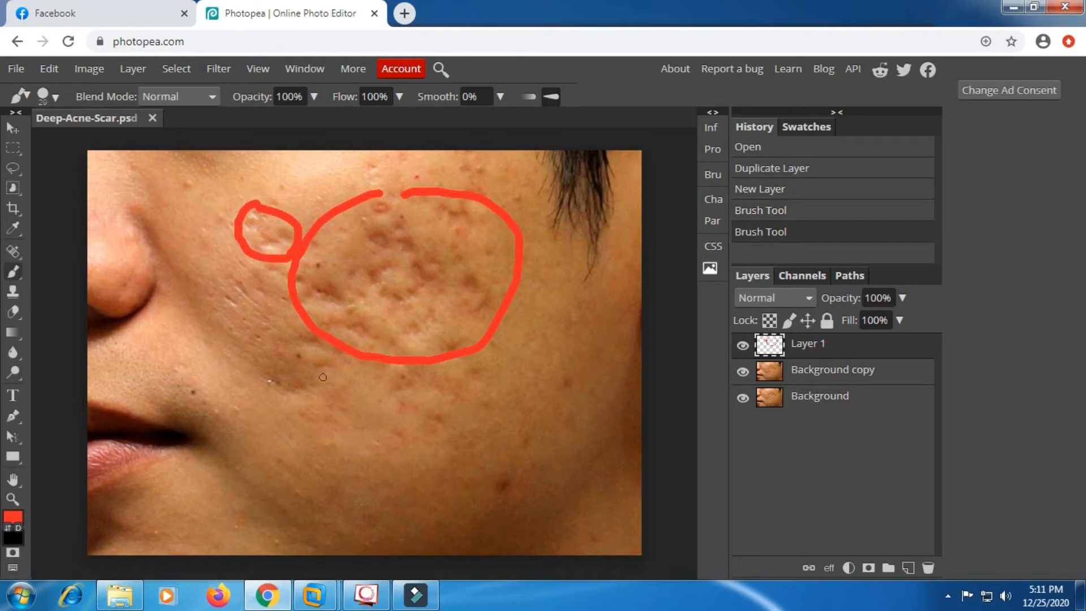
key(c)
key(shift+c)
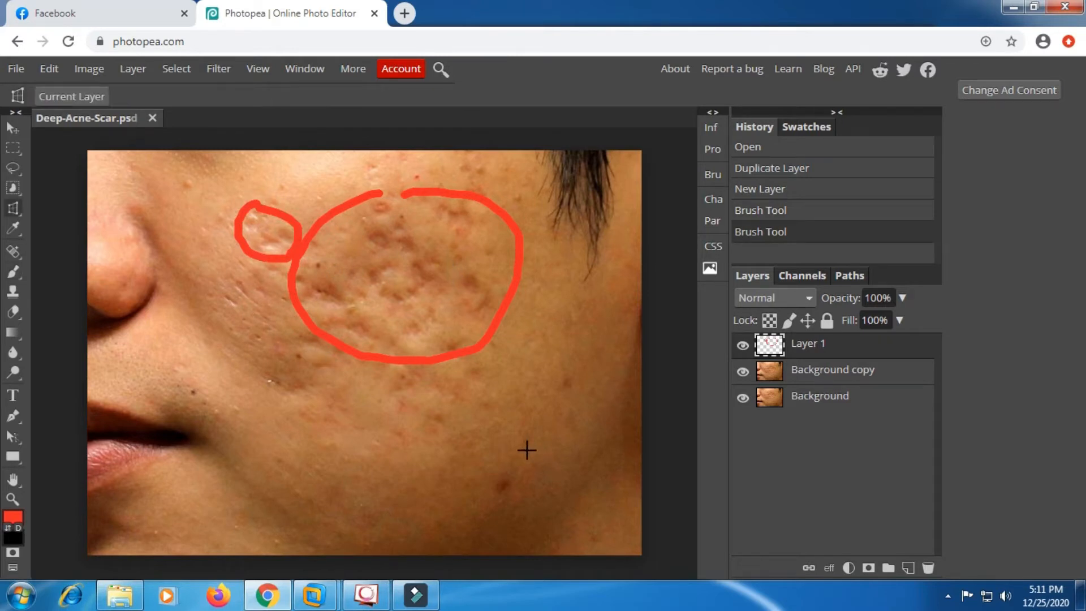
Undo the red brush circles and the newly added layer.
click(768, 191)
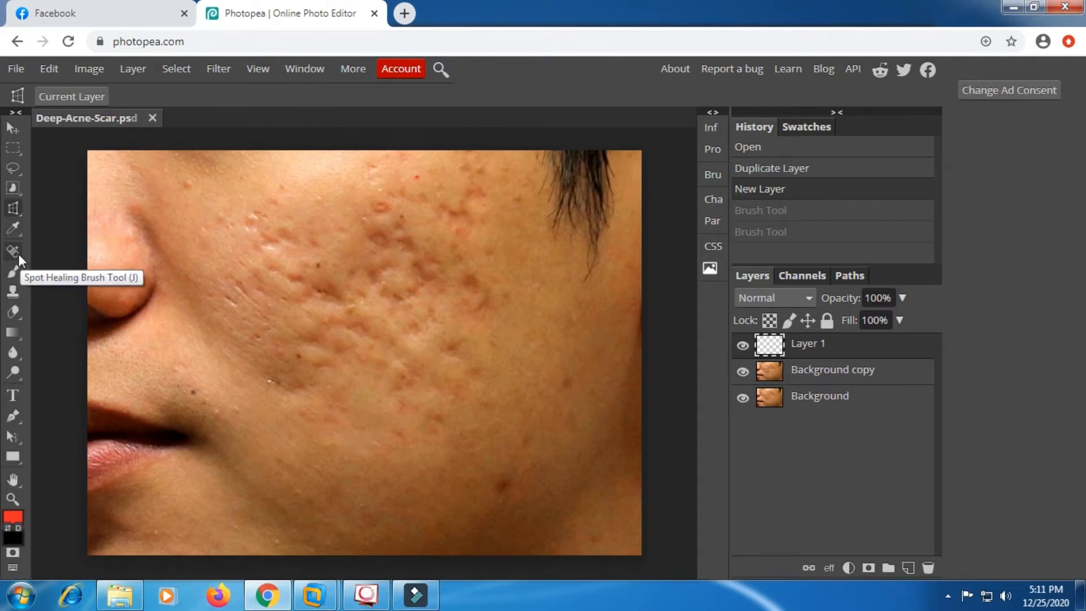
drag(74, 253, 152, 253)
key(ctrl+z)
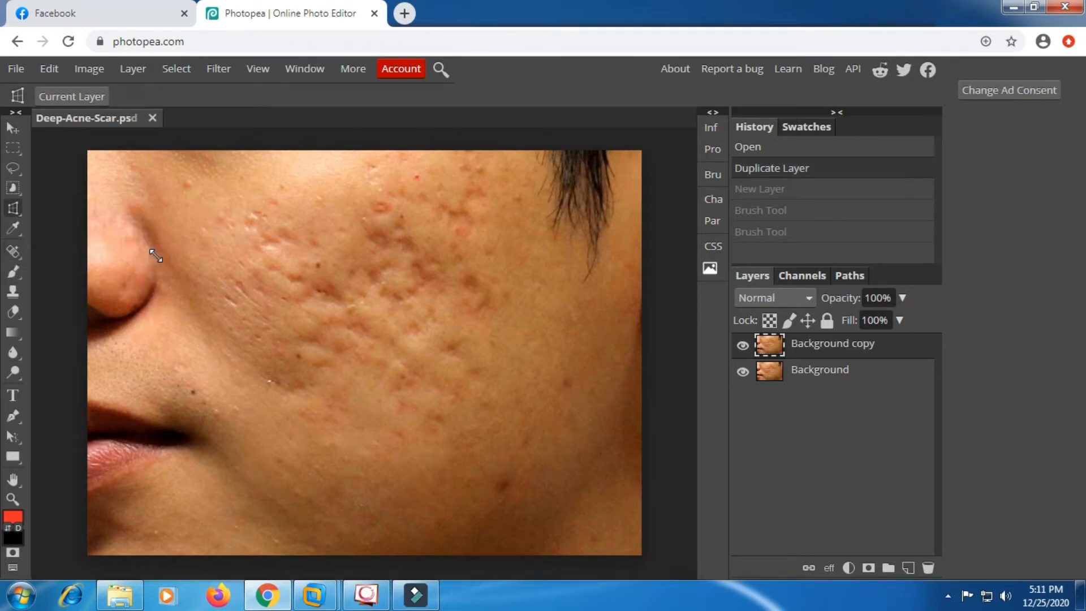
Choose the Spot Healing Brush with a soft round tip at 0% hardness and set its size to 99 px.
click(14, 251)
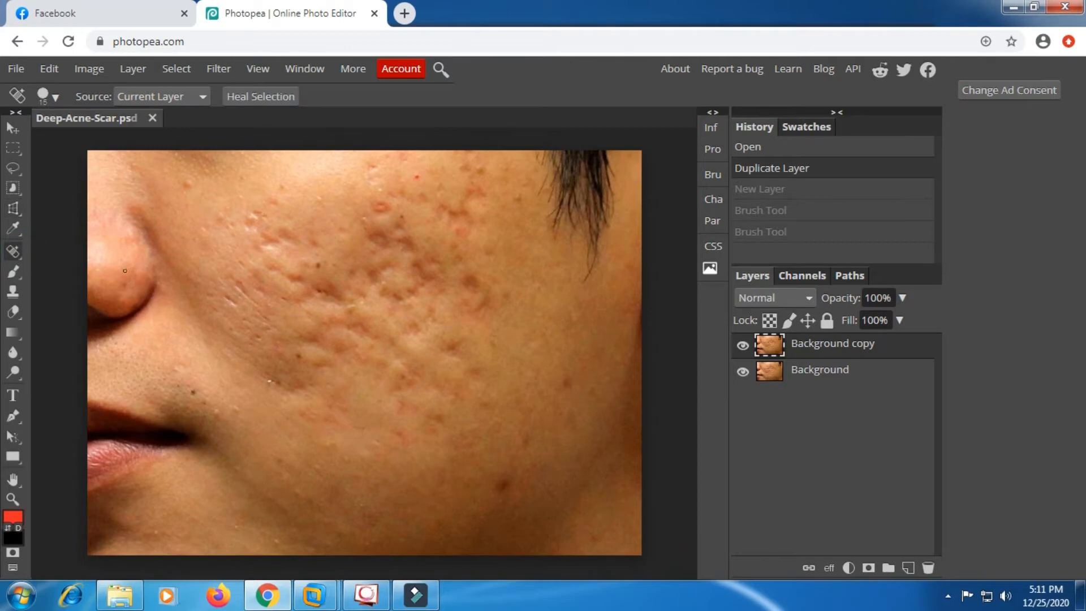
right_click(14, 250)
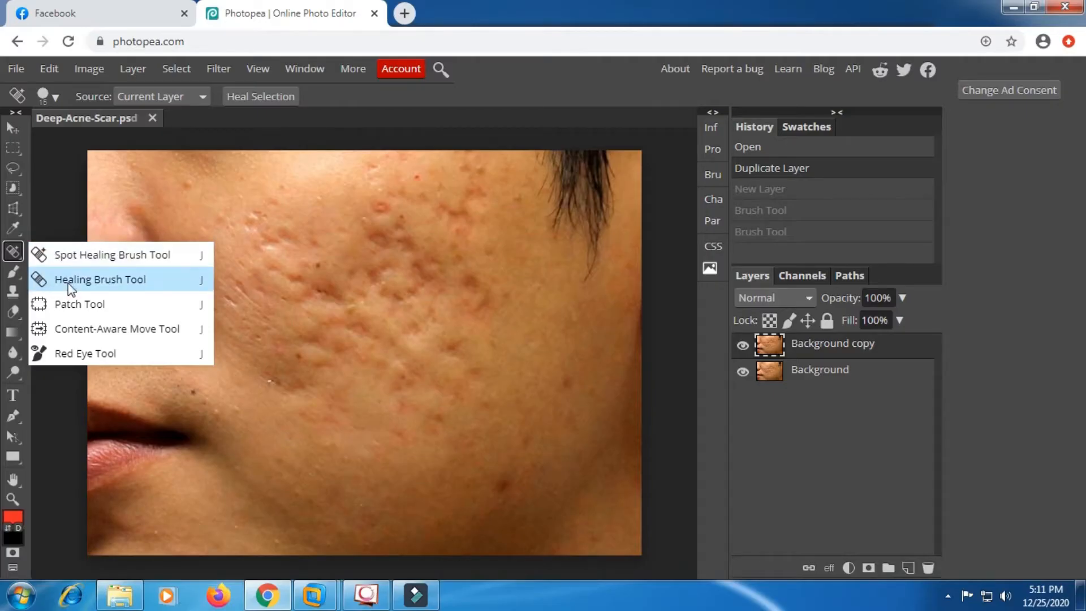
click(94, 258)
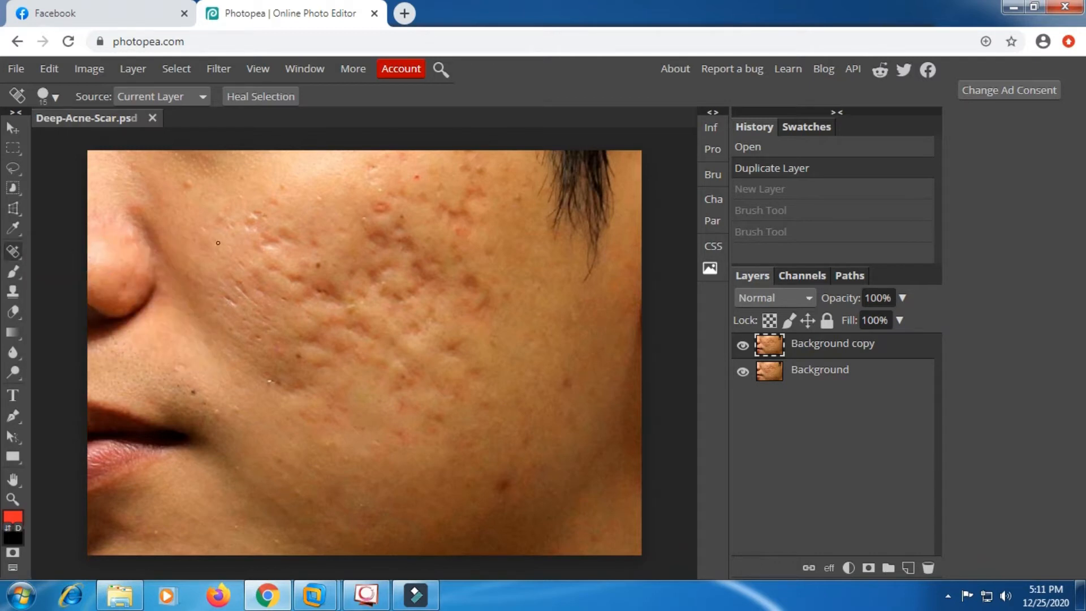
right_click(285, 200)
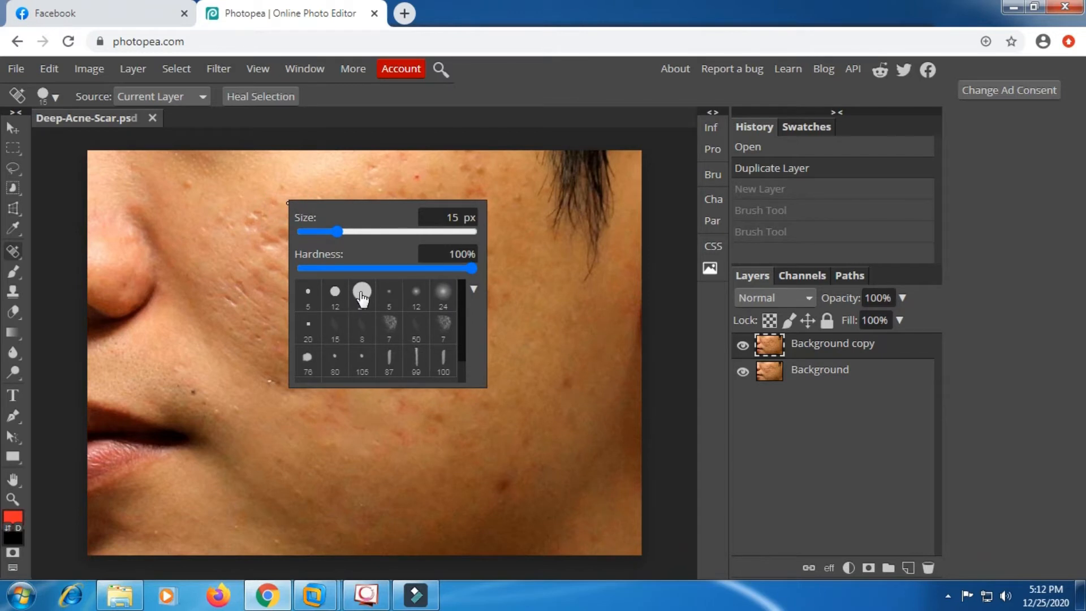
click(443, 291)
drag(354, 231, 374, 230)
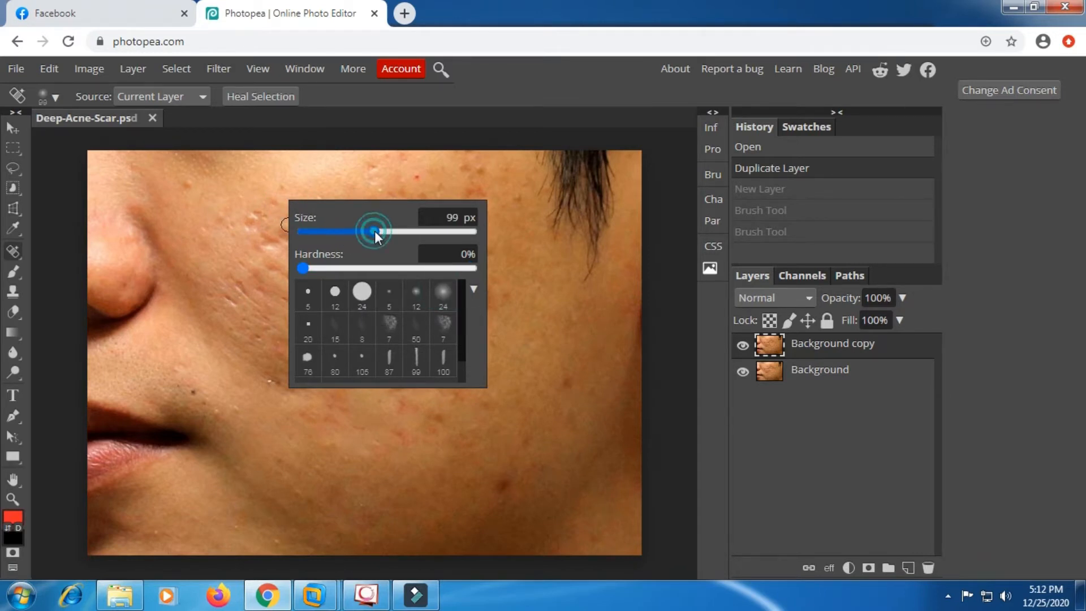
click(250, 224)
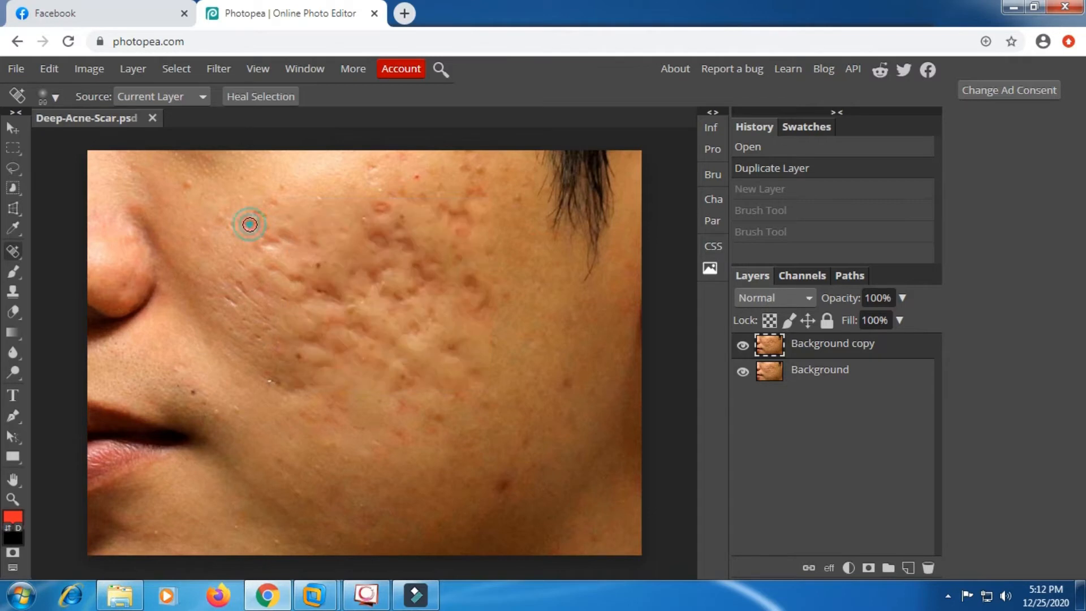
Heal the raised spots and small scars on the upper inner cheek beside the nose on the Background copy layer.
click(250, 224)
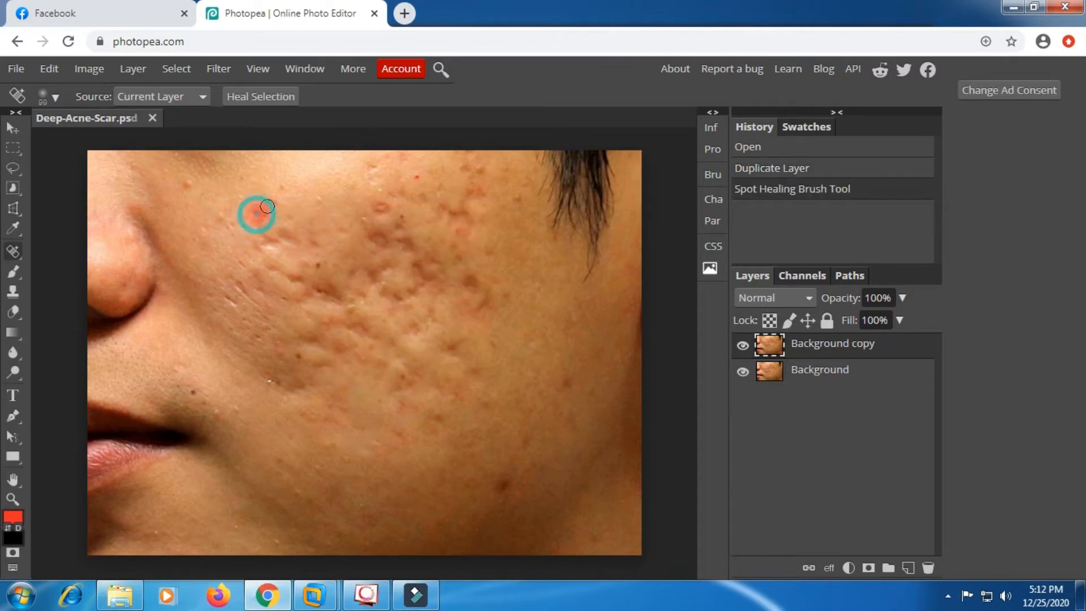
click(266, 207)
click(300, 194)
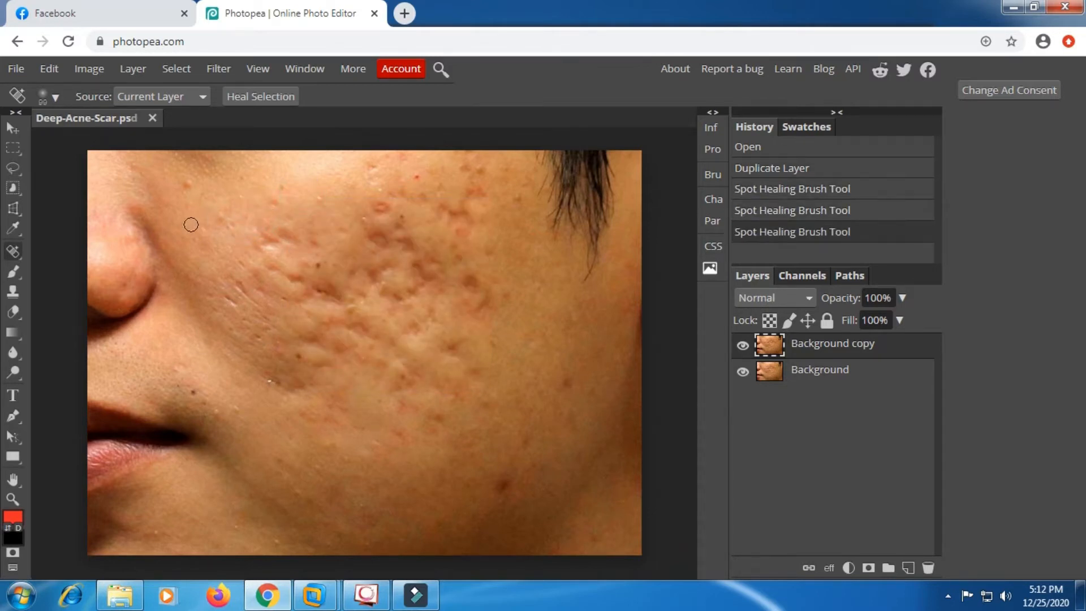
click(262, 238)
click(285, 233)
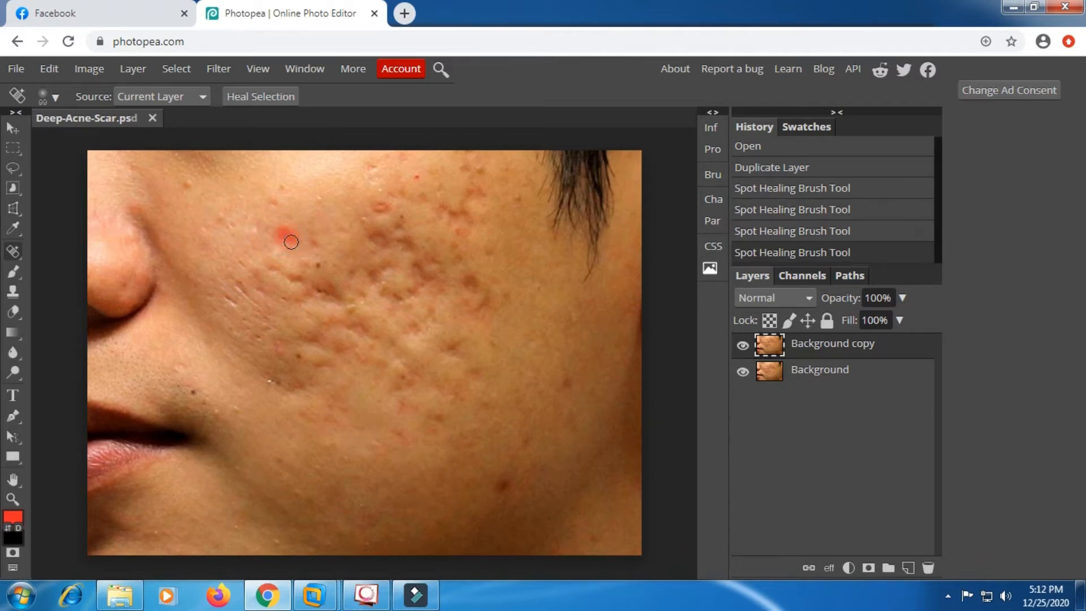
click(316, 243)
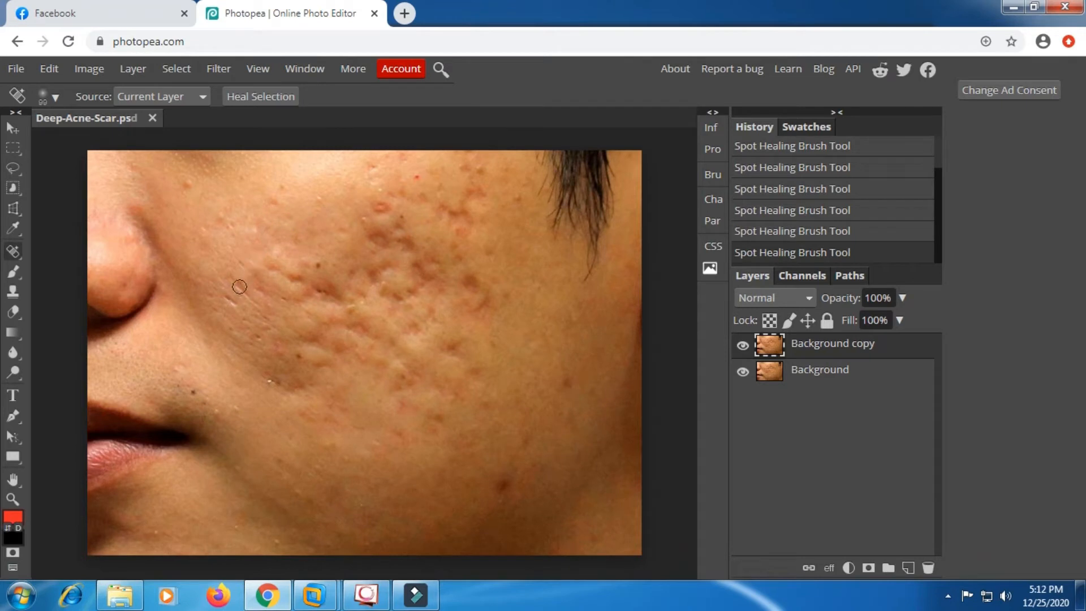
Heal the small pits on the inner cheek and the red marks on the upper cheek towards the hair.
mouse_move(232, 279)
mouse_down()
mouse_move(256, 301)
mouse_move(235, 284)
mouse_move(289, 274)
mouse_up()
scroll(217, 340, up, 1)
scroll(284, 278, up, 2)
click(216, 317)
drag(251, 322, 276, 345)
click(458, 298)
drag(418, 300, 279, 306)
drag(390, 297, 453, 333)
mouse_move(478, 274)
mouse_down()
mouse_move(445, 291)
mouse_move(479, 253)
mouse_up()
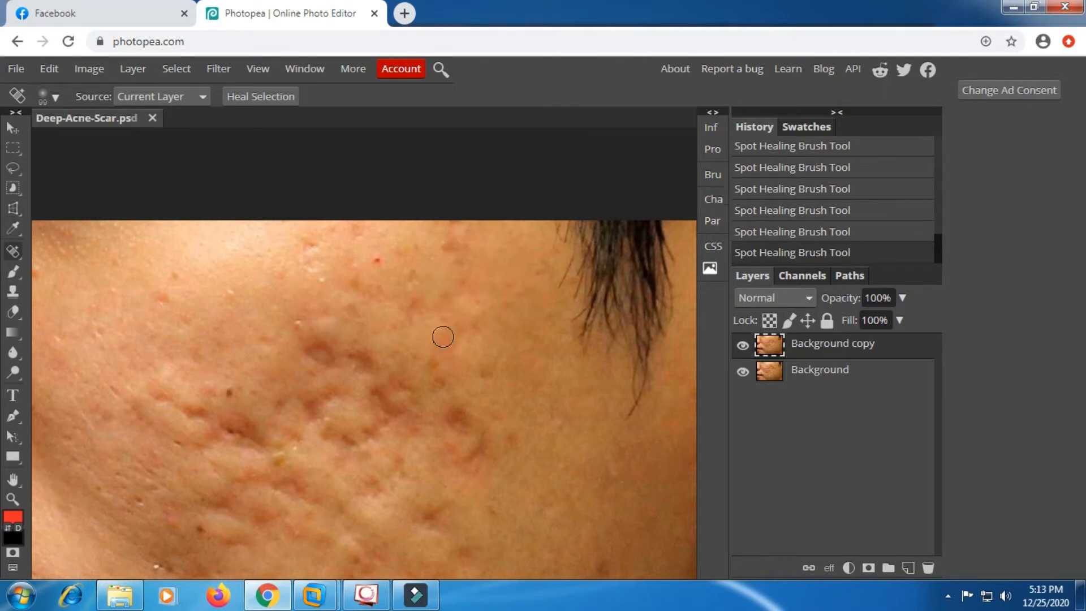
Heal the scattered blemishes on the upper and outer cheek around the deep scars.
click(311, 248)
click(270, 339)
click(479, 444)
click(567, 409)
drag(524, 447, 512, 300)
mouse_move(410, 375)
mouse_down()
mouse_move(426, 369)
mouse_move(423, 356)
mouse_up()
click(344, 416)
click(342, 455)
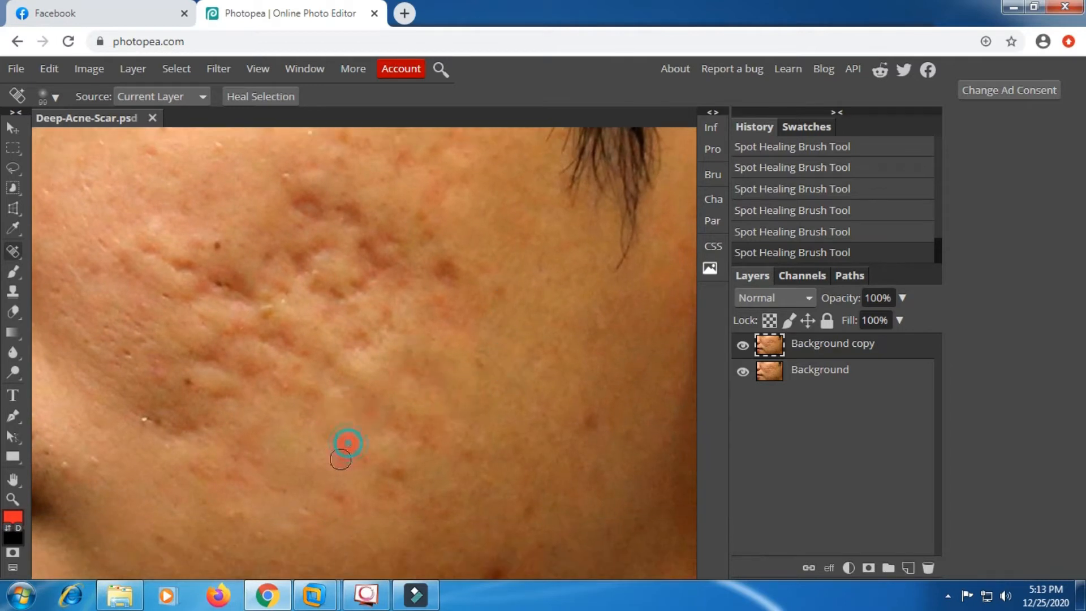
Heal the marks on the lower cheek and redo the healing stroke on the patch below the mouth corner.
drag(315, 449, 250, 351)
click(513, 399)
click(257, 425)
click(221, 423)
scroll(192, 407, down, 2)
click(183, 364)
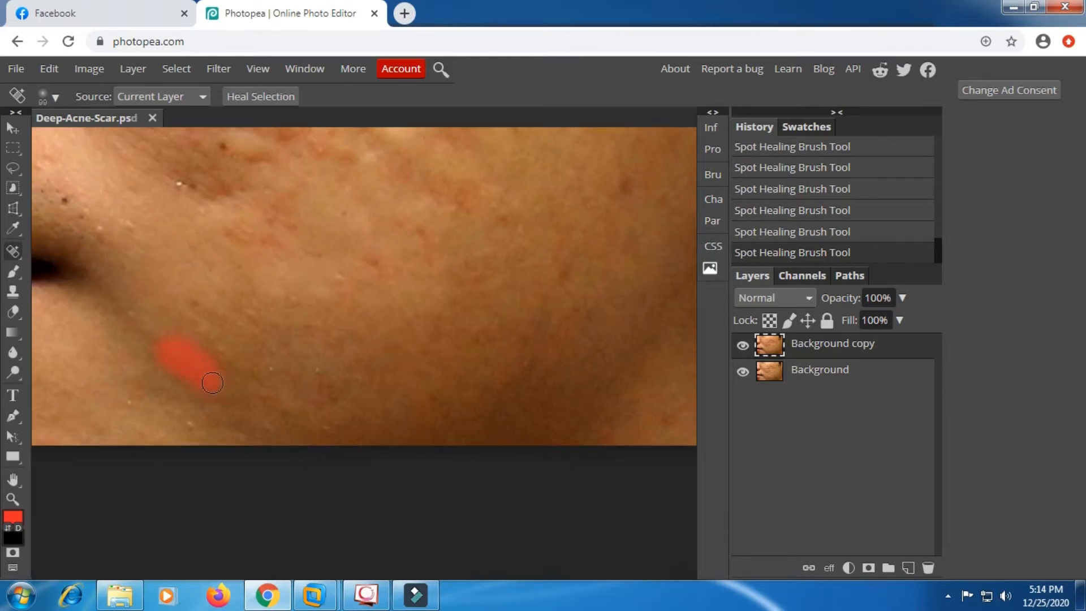
key(ctrl+z)
drag(162, 352, 212, 398)
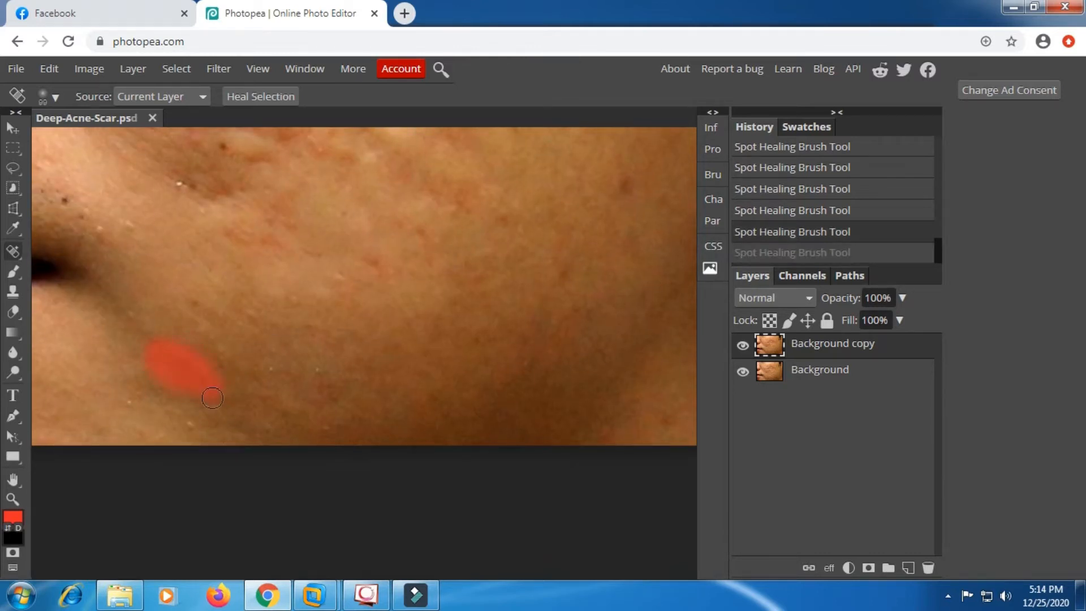
Heal the remaining dark and red spots across the lower cheek and jaw.
key(space)
drag(503, 288, 321, 391)
key(space)
drag(393, 282, 346, 408)
drag(300, 284, 305, 305)
drag(259, 274, 245, 262)
key(space)
mouse_move(269, 326)
mouse_down()
mouse_move(354, 328)
mouse_move(360, 281)
mouse_up()
mouse_move(184, 153)
mouse_down()
mouse_move(296, 405)
mouse_move(357, 381)
mouse_up()
drag(161, 277, 172, 289)
drag(166, 344, 198, 375)
Heal the small leftover blemishes on the upper cheek near the hairline.
key(space)
drag(506, 294, 325, 316)
click(306, 316)
drag(425, 340, 409, 351)
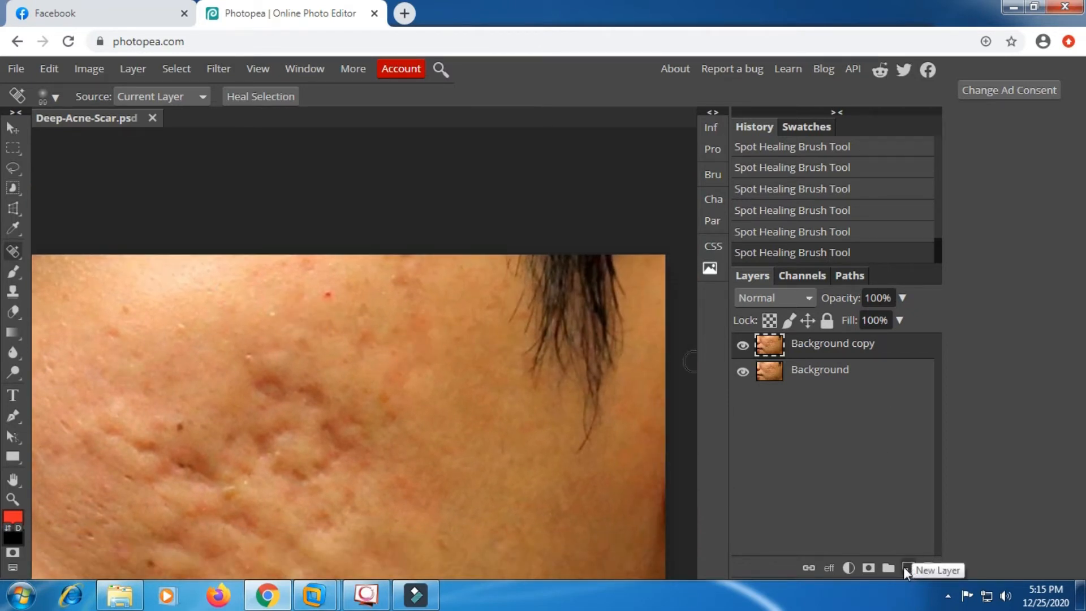
On a new layer, outline the dark scar above the mouth corner in red and draw an arrow towards the clear skin above it.
key(space)
mouse_move(467, 428)
mouse_down()
mouse_move(482, 334)
mouse_move(535, 250)
mouse_move(575, 247)
mouse_up()
mouse_move(480, 370)
mouse_down()
mouse_move(475, 339)
mouse_move(486, 262)
mouse_move(498, 256)
mouse_up()
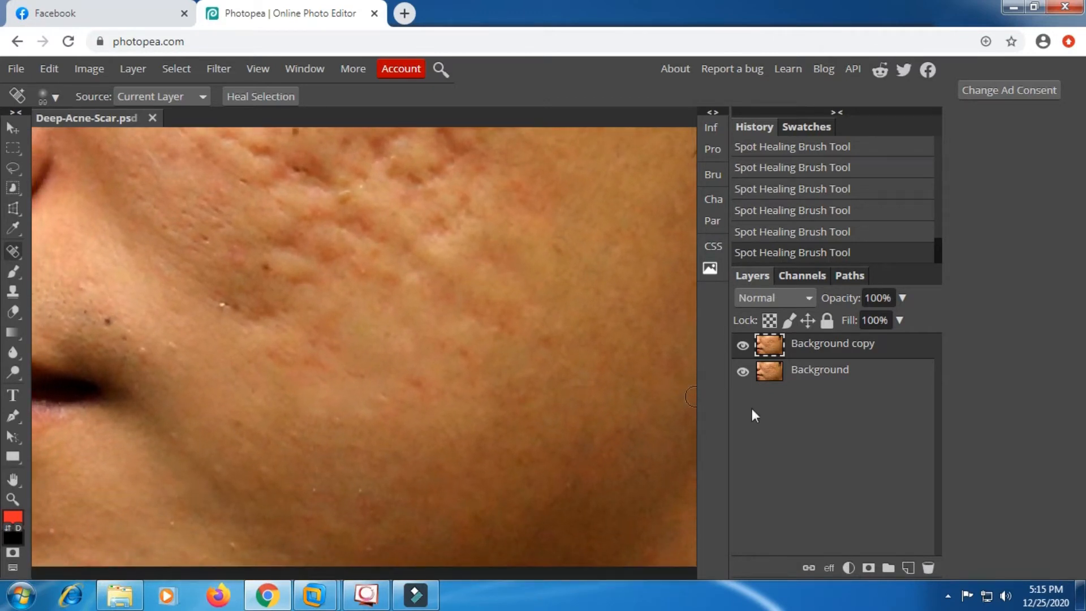
click(908, 568)
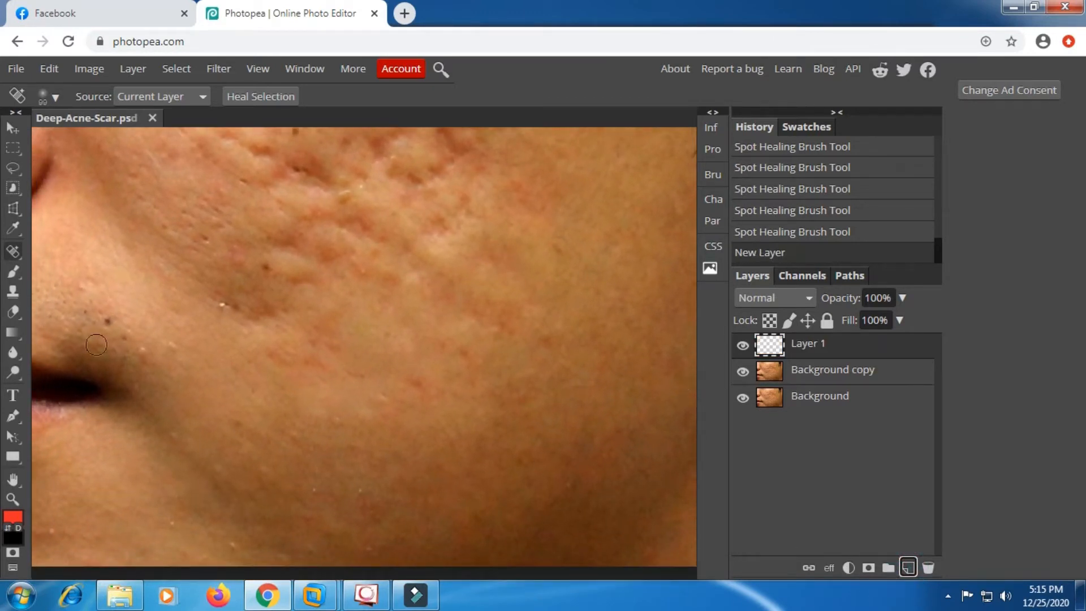
click(13, 272)
mouse_move(199, 261)
mouse_down()
mouse_move(286, 285)
mouse_move(313, 308)
mouse_move(264, 338)
mouse_move(216, 313)
mouse_move(194, 264)
mouse_up()
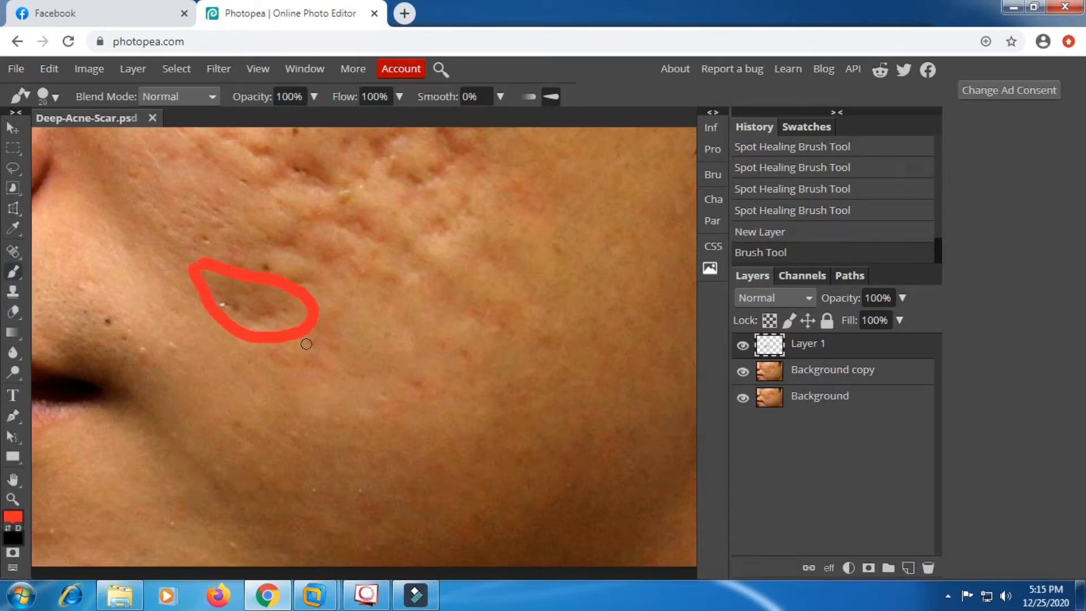
scroll(272, 326, up, 3)
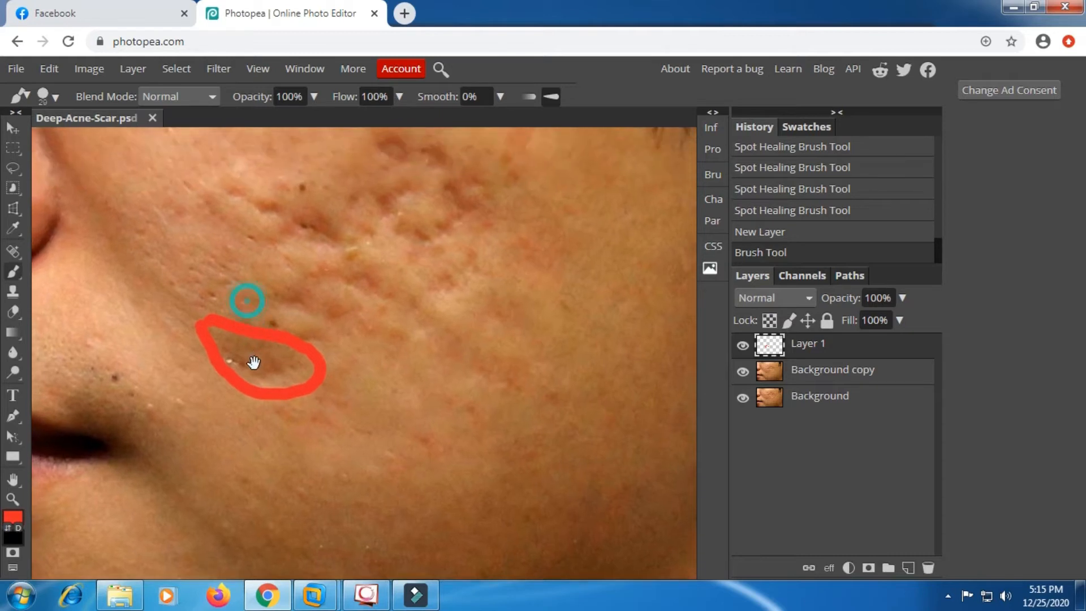
mouse_move(229, 340)
mouse_down()
mouse_move(180, 280)
mouse_move(178, 309)
mouse_move(190, 283)
mouse_move(214, 297)
mouse_up()
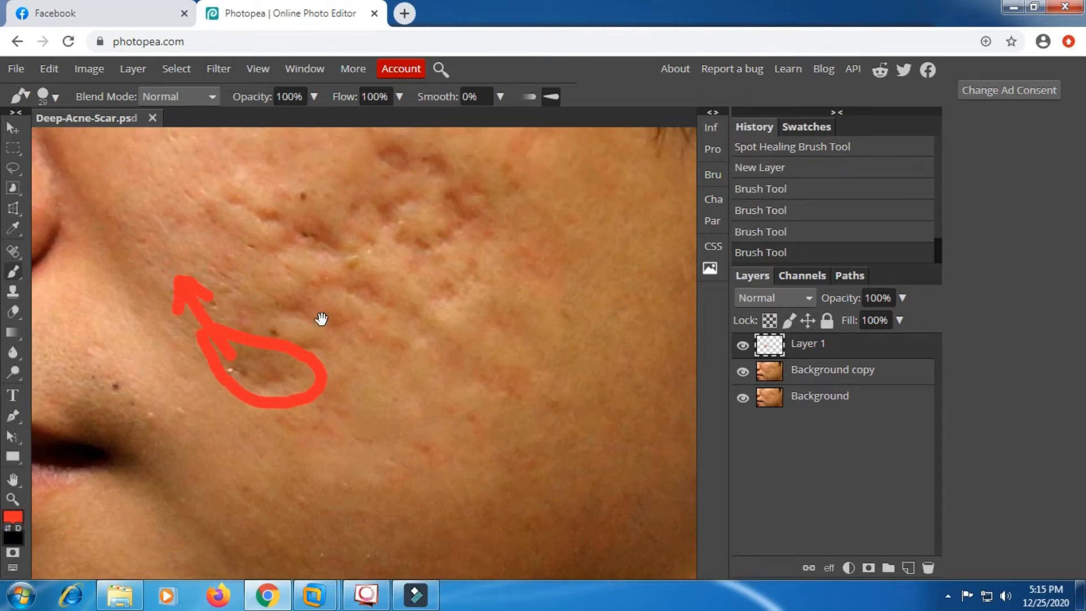
Outline the row of pits across the middle of the cheek in red and draw two arrows up to the smoother skin.
drag(321, 318, 335, 443)
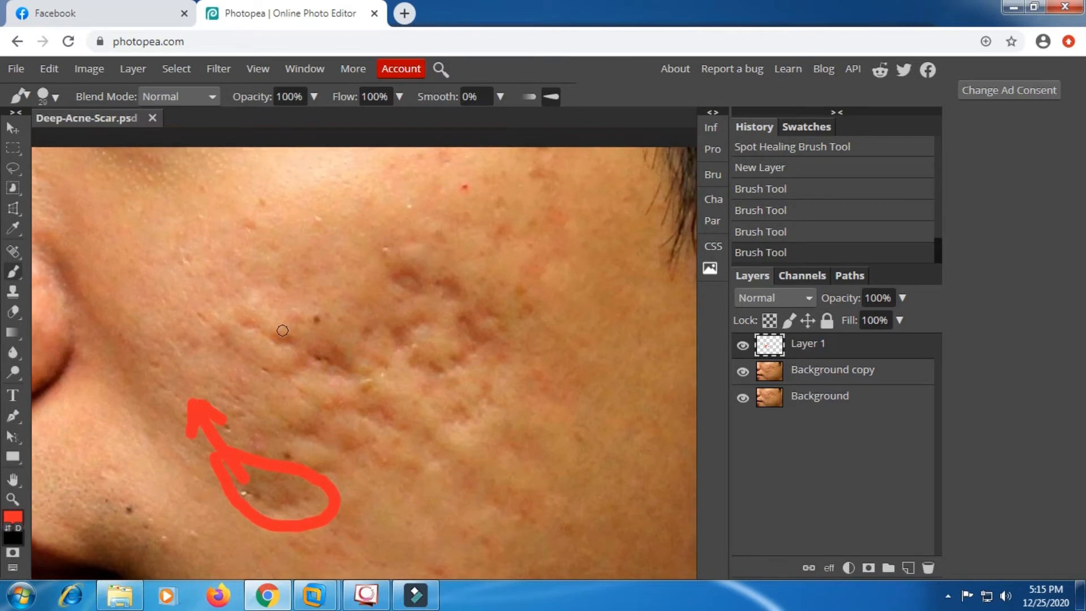
mouse_move(233, 295)
mouse_down()
mouse_move(322, 329)
mouse_move(360, 367)
mouse_move(309, 382)
mouse_move(225, 343)
mouse_move(198, 315)
mouse_move(231, 292)
mouse_move(179, 231)
mouse_move(174, 244)
mouse_move(206, 254)
mouse_up()
mouse_move(313, 339)
mouse_down()
mouse_move(288, 270)
mouse_move(280, 284)
mouse_move(303, 285)
mouse_up()
scroll(790, 208, up, 3)
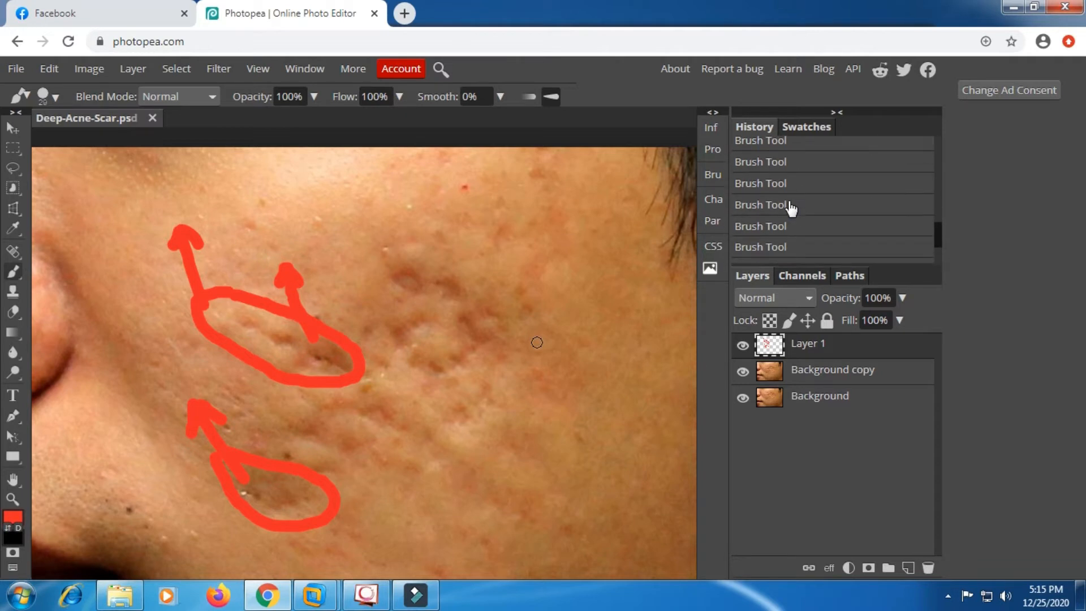
Revert the history to the new-layer state to clear the red markings, and select the Background copy layer.
click(780, 156)
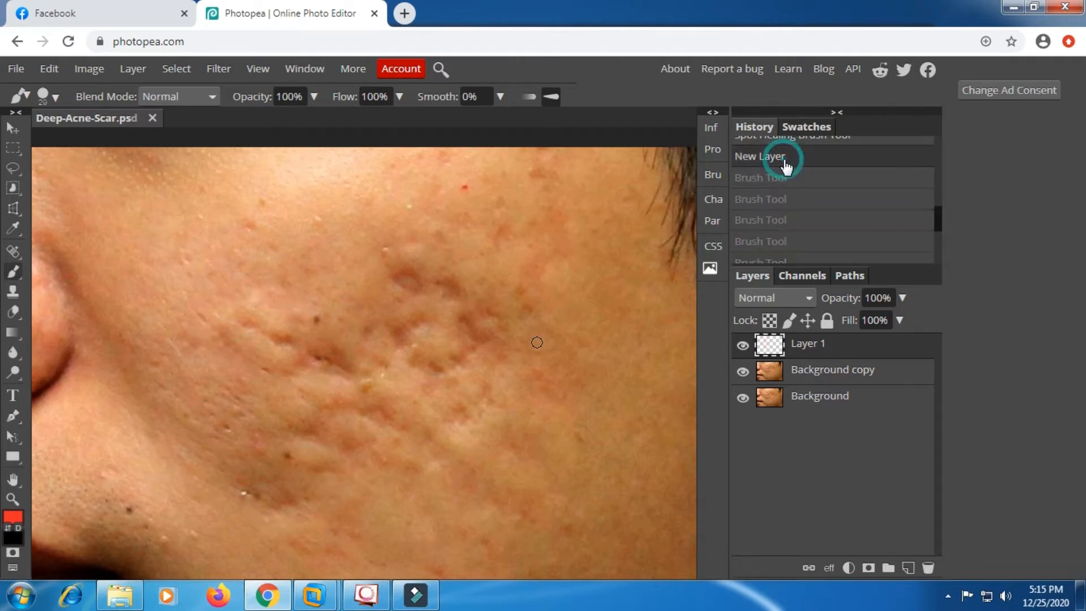
click(821, 379)
Use the Patch Tool to replace the dark scar above the mouth corner and the pits beside it with clear skin.
drag(305, 431, 370, 312)
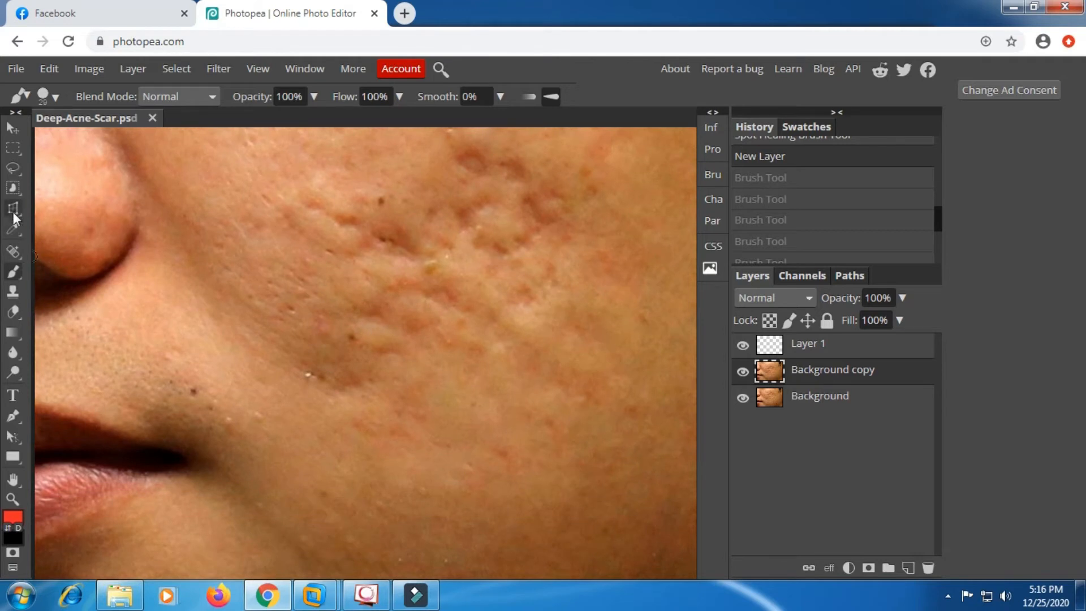
click(13, 250)
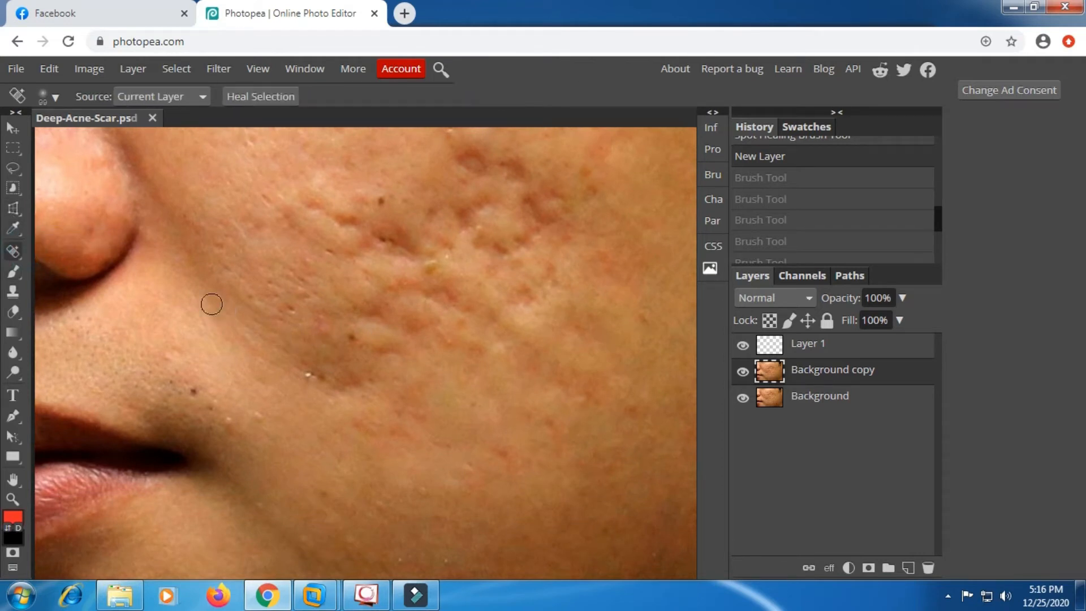
right_click(16, 252)
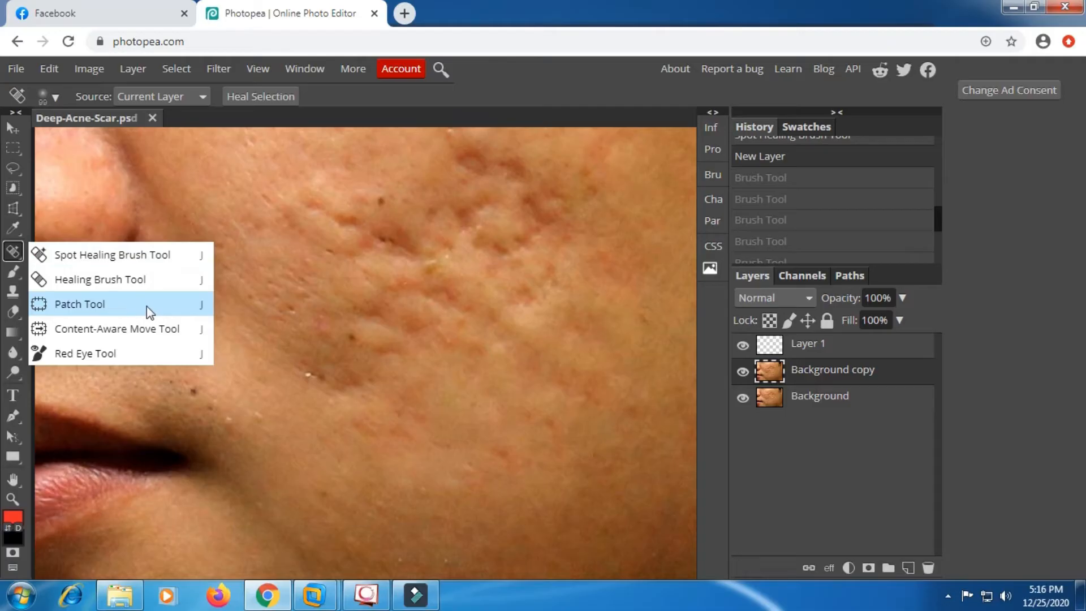
click(271, 308)
drag(369, 321, 339, 335)
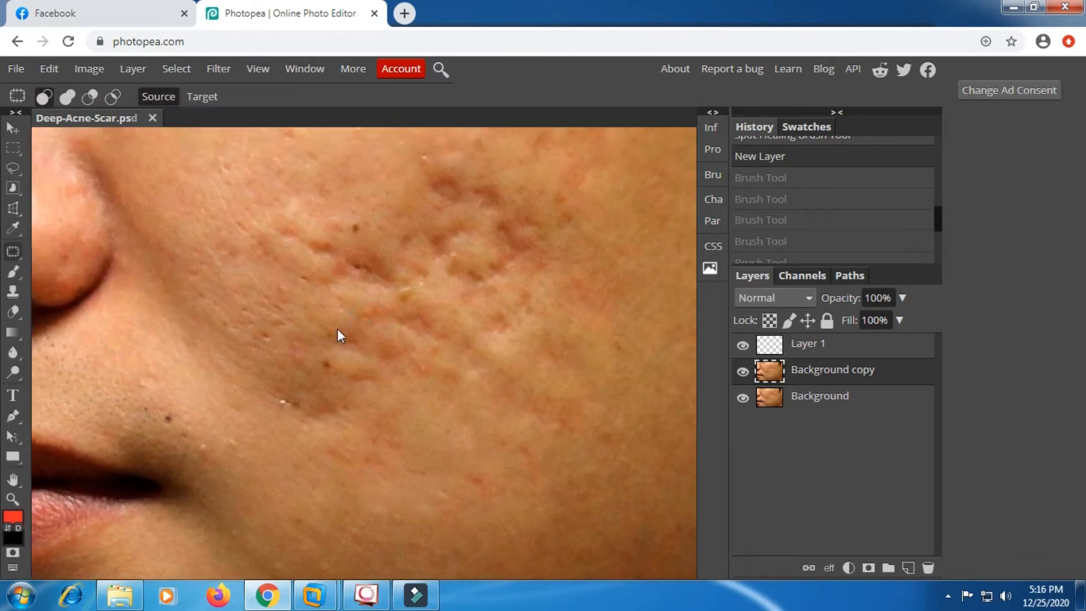
mouse_move(322, 354)
mouse_down()
mouse_move(319, 334)
mouse_move(255, 296)
mouse_move(255, 334)
mouse_move(280, 340)
mouse_up()
key(ctrl+d)
key(ctrl+d)
mouse_move(306, 390)
mouse_down()
mouse_move(235, 305)
mouse_move(298, 287)
mouse_move(285, 382)
mouse_up()
click(297, 285)
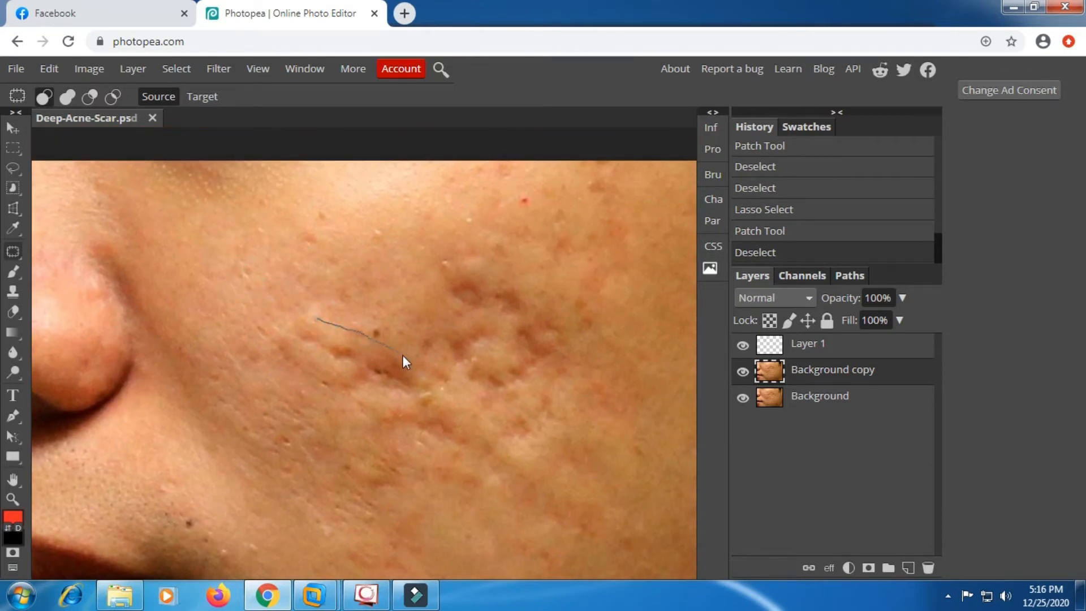
Patch the row of pits across the middle of the cheek and the small dark spot beside it with smoother skin.
drag(287, 320, 290, 320)
drag(324, 364, 241, 250)
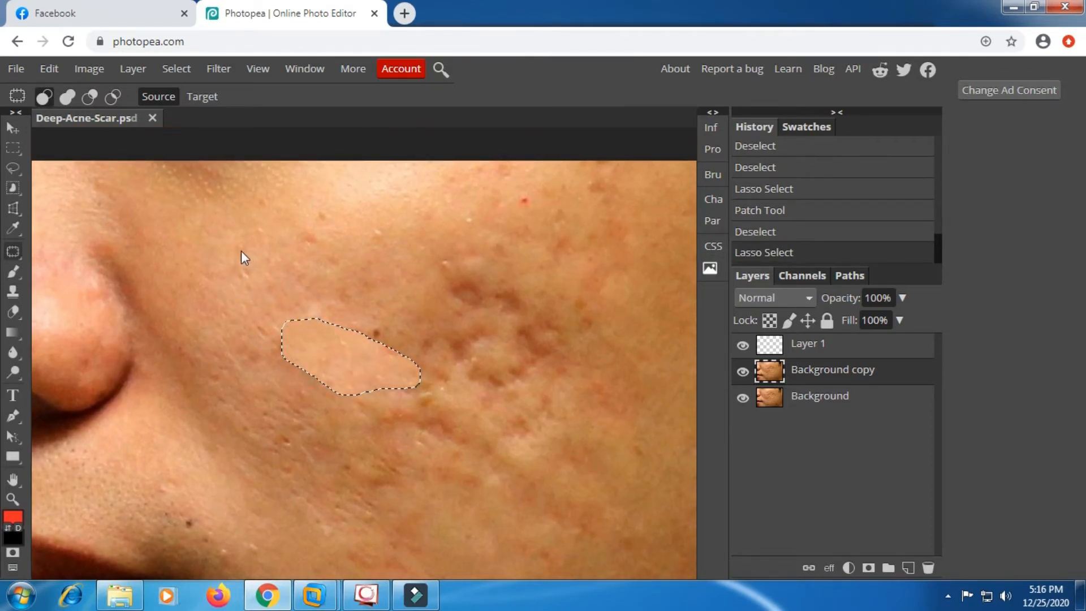
drag(356, 269, 363, 276)
click(366, 277)
drag(366, 338, 391, 334)
drag(353, 273, 355, 274)
Patch the second row of pits lower on the cheek, undoing the first source and sampling smoother skin towards the nose.
key(space)
drag(507, 292, 307, 164)
drag(285, 338, 405, 357)
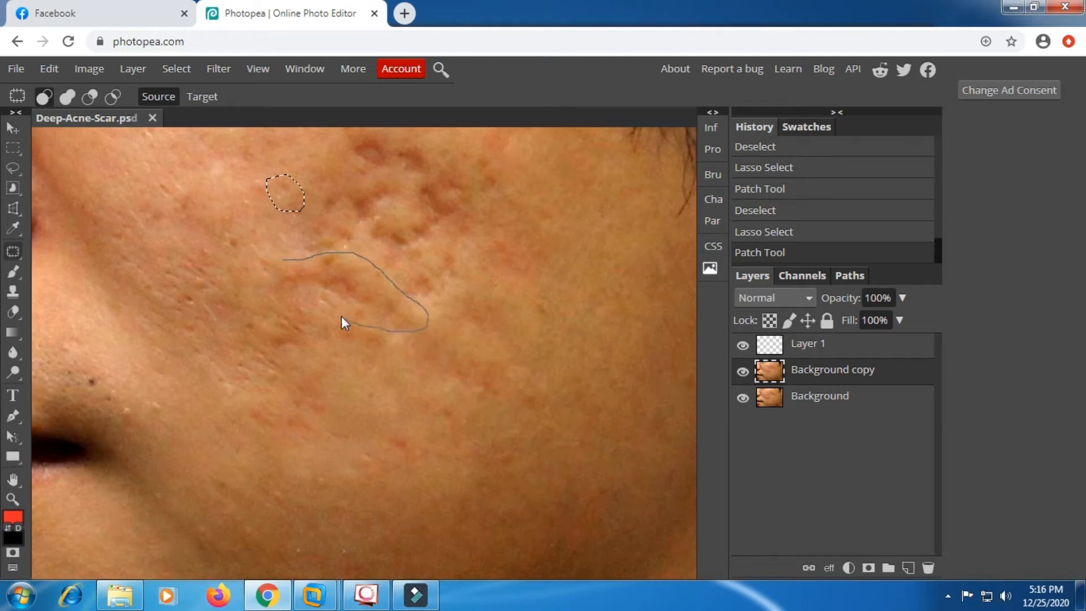
drag(266, 274, 268, 263)
mouse_move(350, 310)
mouse_down()
mouse_move(449, 405)
mouse_move(421, 415)
mouse_move(427, 446)
mouse_up()
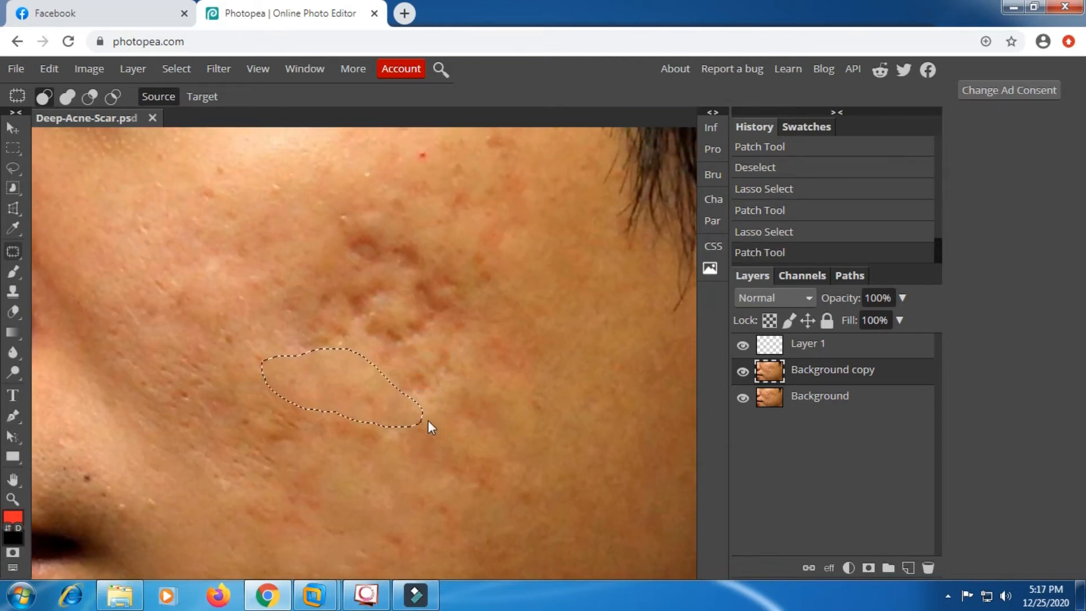
key(ctrl+z)
drag(340, 384, 210, 314)
drag(420, 400, 368, 461)
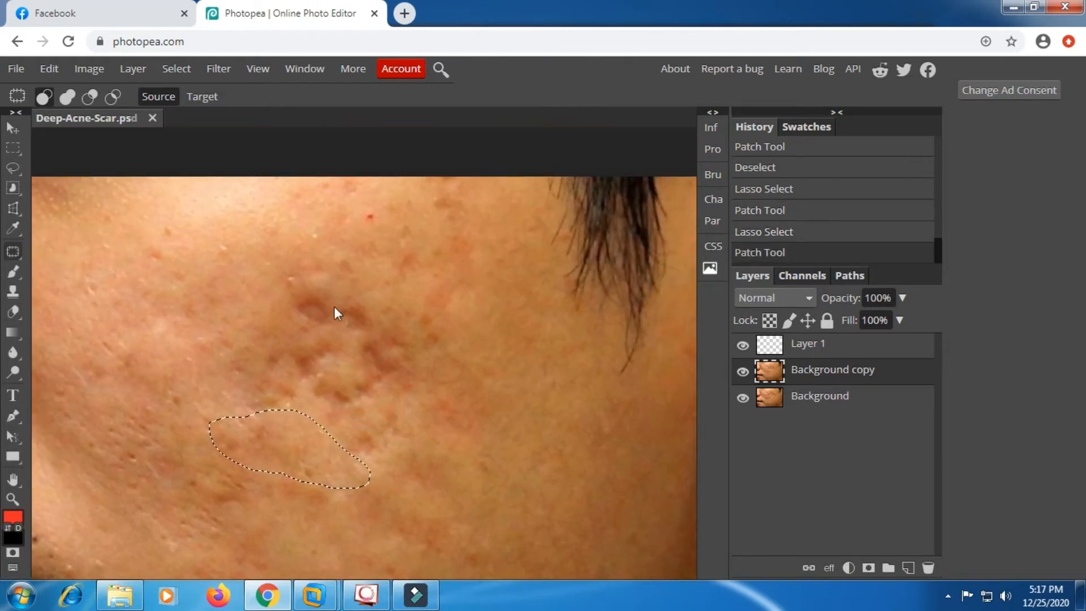
Patch the deep pits at the top of the scar cluster on the upper cheek with clear skin.
drag(300, 269, 304, 269)
drag(323, 304, 373, 257)
click(407, 318)
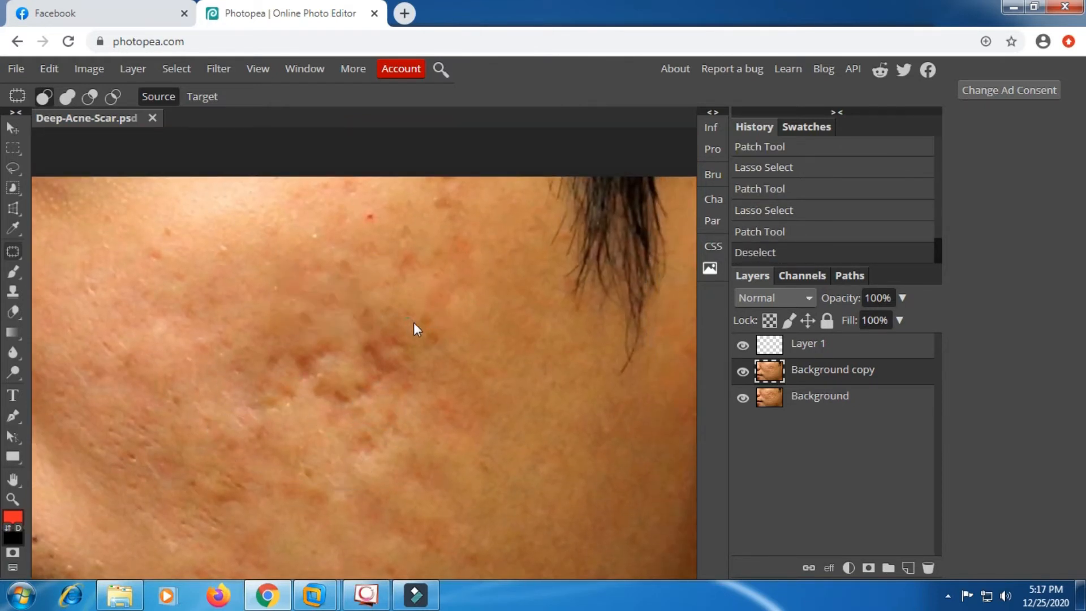
drag(320, 408, 404, 315)
drag(341, 355, 404, 250)
click(449, 421)
Patch the remaining pits of the upper-cheek cluster one area at a time with nearby smooth skin.
mouse_move(449, 429)
mouse_down()
mouse_move(437, 365)
mouse_move(454, 467)
mouse_up()
drag(434, 368, 385, 347)
mouse_move(407, 300)
mouse_down()
mouse_move(394, 330)
mouse_move(374, 280)
mouse_up()
drag(375, 320, 413, 348)
click(412, 346)
mouse_move(356, 255)
mouse_down()
mouse_move(344, 288)
mouse_move(317, 258)
mouse_up()
drag(332, 277, 339, 216)
click(338, 220)
mouse_move(273, 342)
mouse_down()
mouse_move(360, 294)
mouse_move(326, 281)
mouse_up()
drag(289, 323, 258, 241)
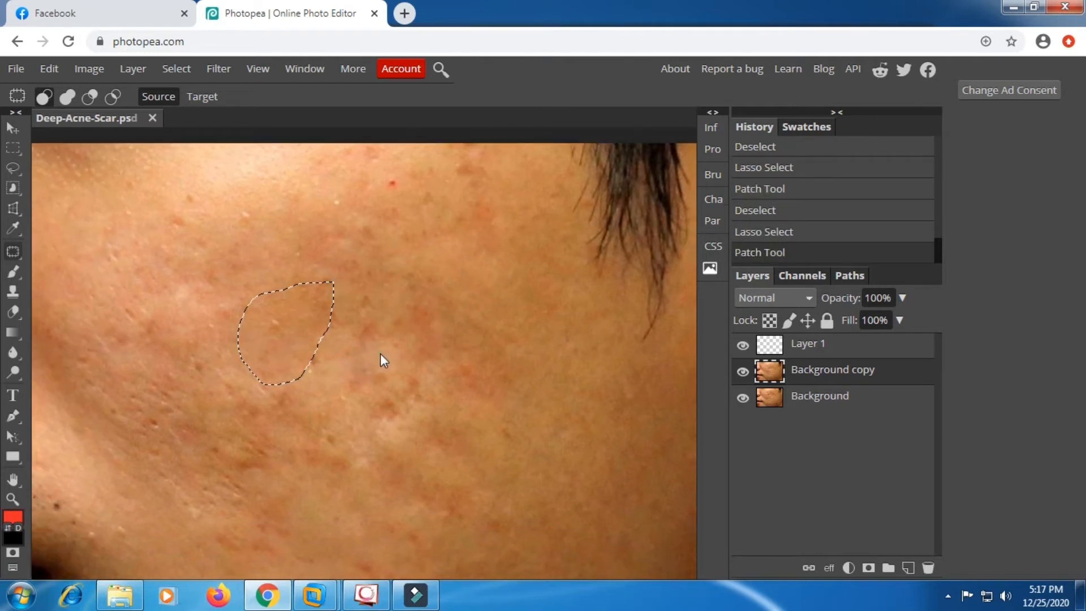
click(379, 354)
Patch the dark creases and small pits on the inner cheek above the mouth corner.
scroll(386, 365, down, 2)
scroll(386, 365, up, 2)
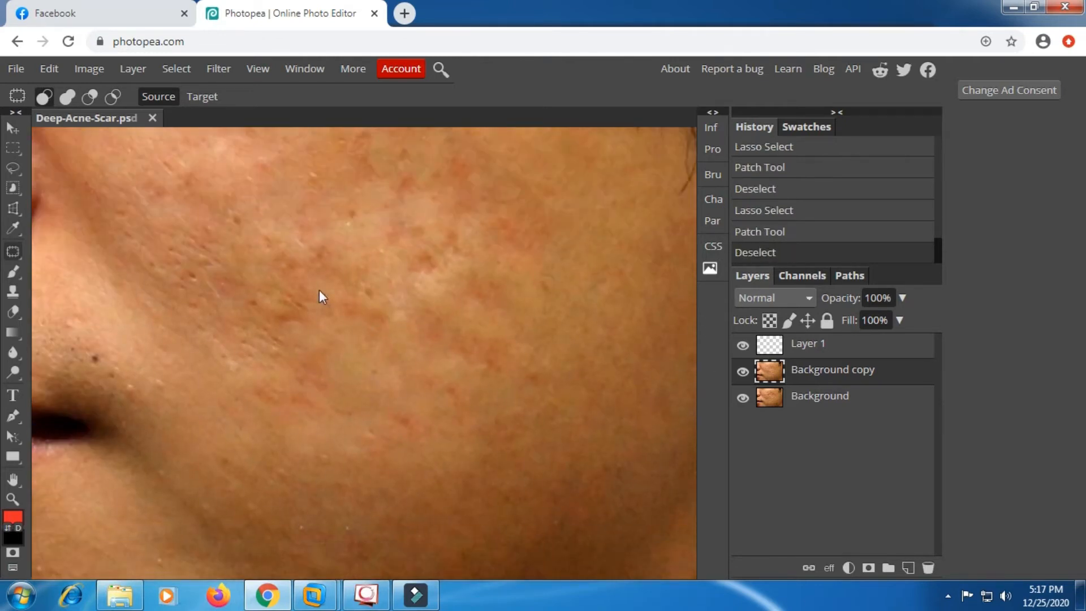
mouse_move(300, 338)
mouse_down()
mouse_move(309, 275)
mouse_move(362, 404)
mouse_up()
click(372, 417)
drag(283, 317, 403, 418)
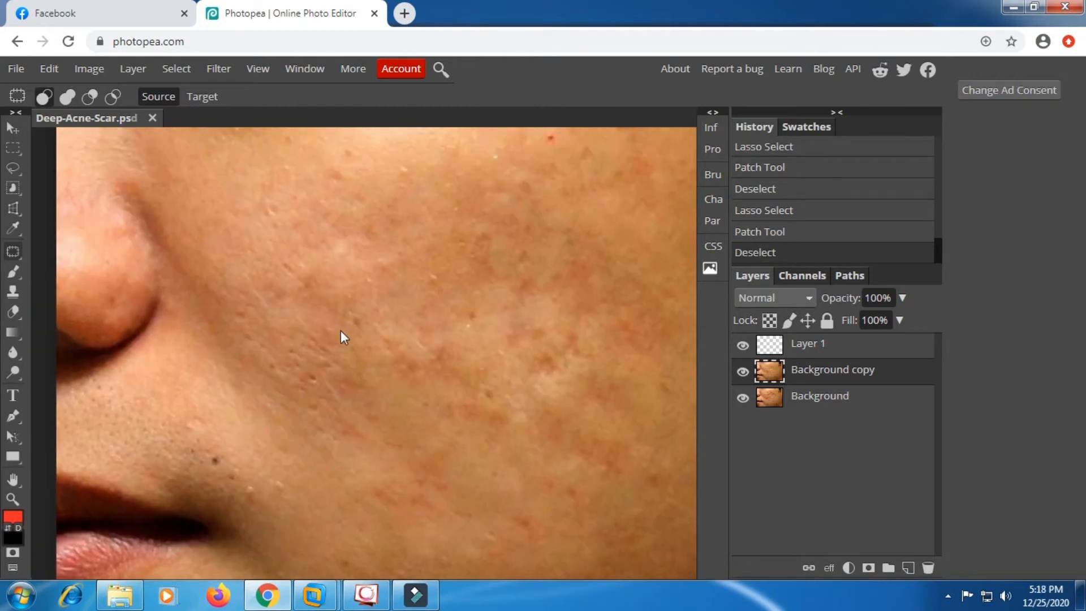
drag(342, 330, 277, 330)
drag(333, 373, 351, 445)
click(262, 280)
Patch the rough pores on the inner cheek beside the nose with smoother neighbouring skin.
drag(236, 290, 251, 278)
drag(264, 325, 356, 422)
click(356, 422)
drag(351, 373, 355, 454)
mouse_move(317, 342)
mouse_down()
mouse_move(350, 361)
mouse_move(271, 372)
mouse_move(343, 321)
mouse_up()
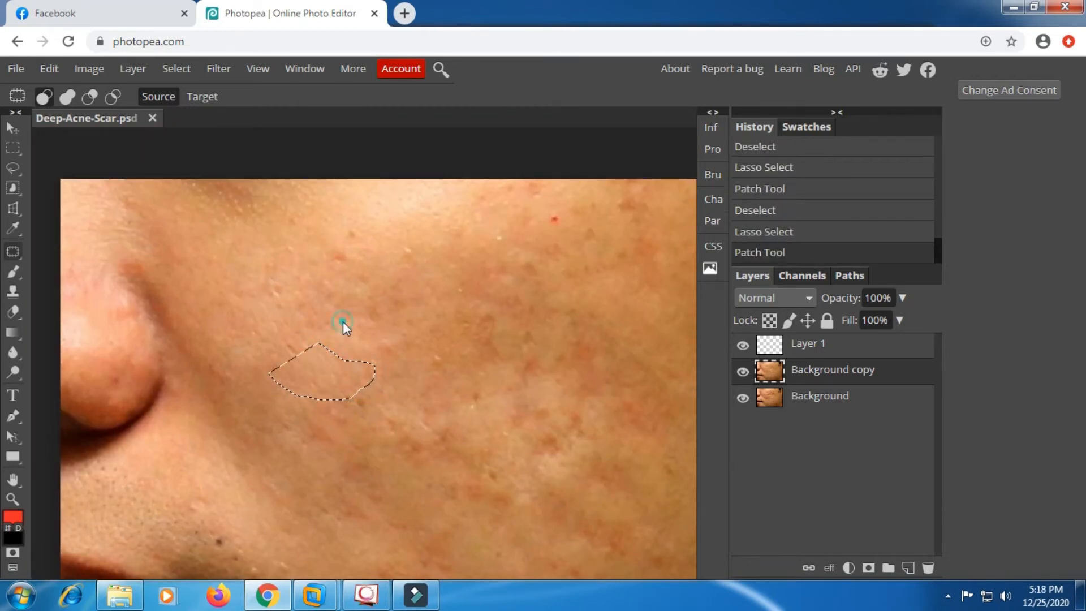
click(343, 322)
Patch the uneven blotches and leftover bumps across the middle of the cheek.
scroll(365, 345, down, 3)
scroll(472, 346, up, 1)
drag(476, 342, 458, 473)
mouse_move(428, 315)
mouse_down()
mouse_move(358, 388)
mouse_move(334, 369)
mouse_move(404, 311)
mouse_up()
drag(424, 384, 446, 415)
click(443, 415)
drag(378, 405, 389, 368)
mouse_move(297, 300)
mouse_down()
mouse_move(251, 297)
mouse_move(398, 337)
mouse_move(334, 274)
mouse_up()
click(398, 337)
Patch the large discoloured area on the outer cheek with clear skin below the hairline.
drag(300, 346, 332, 261)
mouse_move(329, 316)
mouse_down()
mouse_move(331, 219)
mouse_move(361, 226)
mouse_up()
click(440, 388)
drag(291, 170, 325, 232)
click(375, 378)
drag(376, 370, 384, 292)
mouse_move(267, 253)
mouse_down()
mouse_move(368, 327)
mouse_move(214, 278)
mouse_up()
mouse_move(277, 298)
mouse_down()
mouse_move(339, 274)
mouse_move(362, 209)
mouse_up()
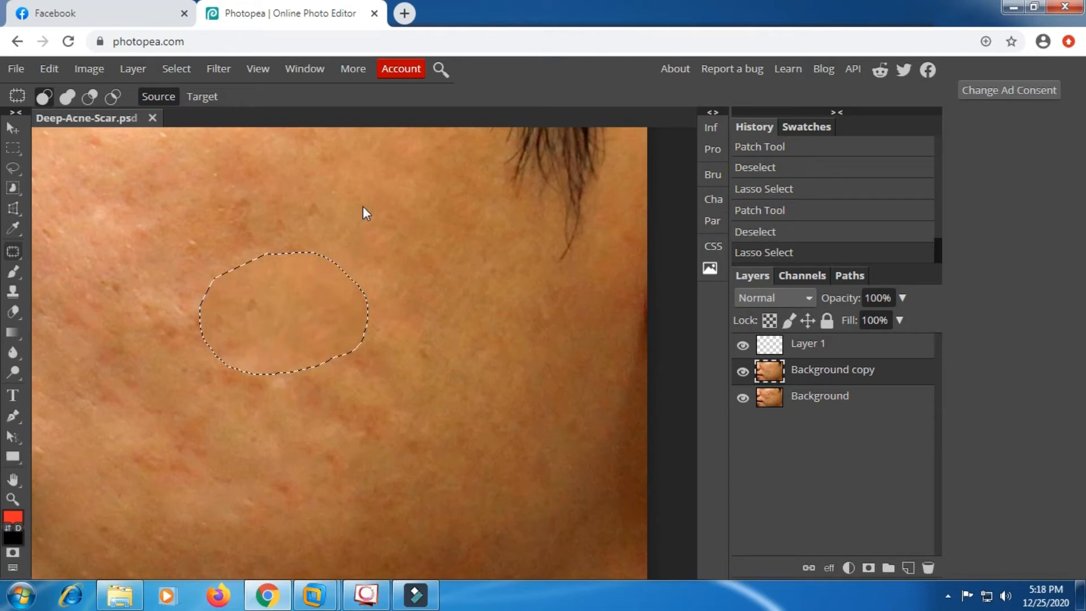
click(423, 310)
Compare the face before and after patching by toggling the visibility of the Background copy layer.
scroll(423, 310, down, 3)
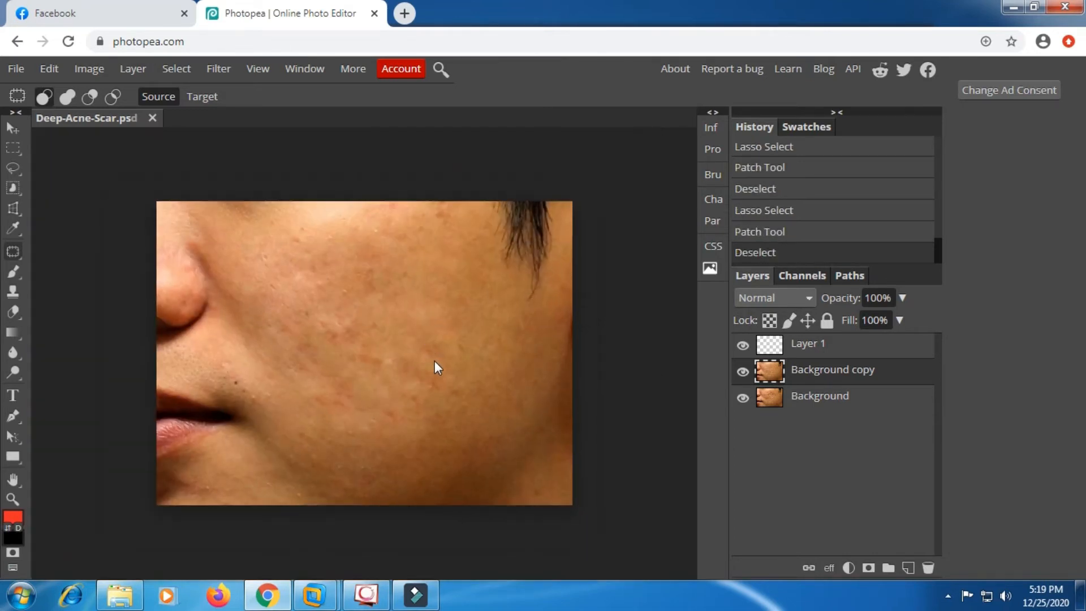
click(748, 372)
click(749, 373)
click(749, 373)
click(748, 373)
scroll(456, 398, up, 2)
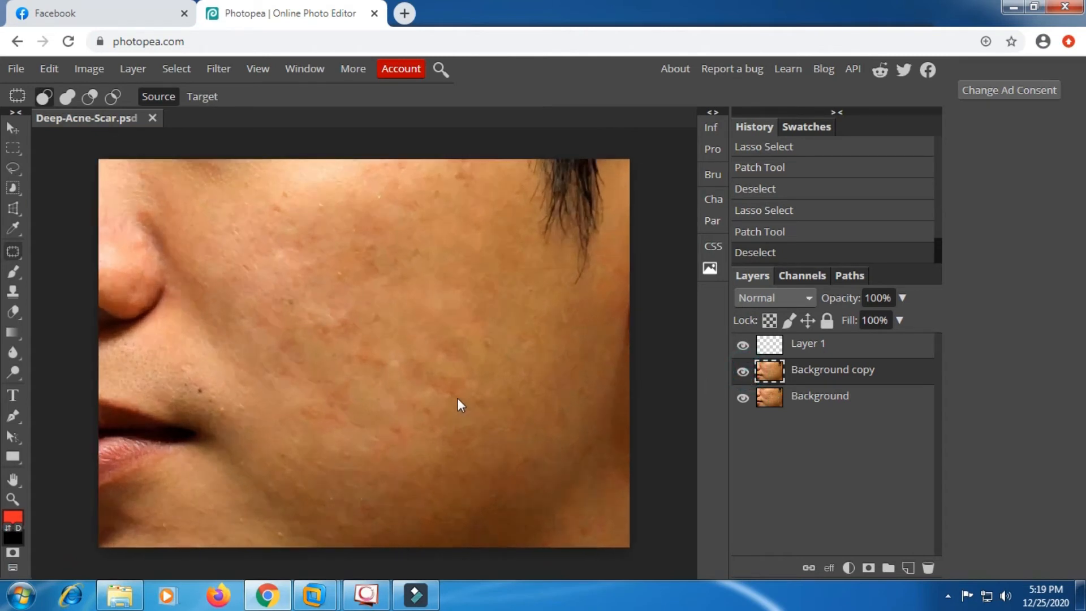
click(749, 373)
click(749, 373)
scroll(547, 311, up, 2)
drag(491, 329, 481, 391)
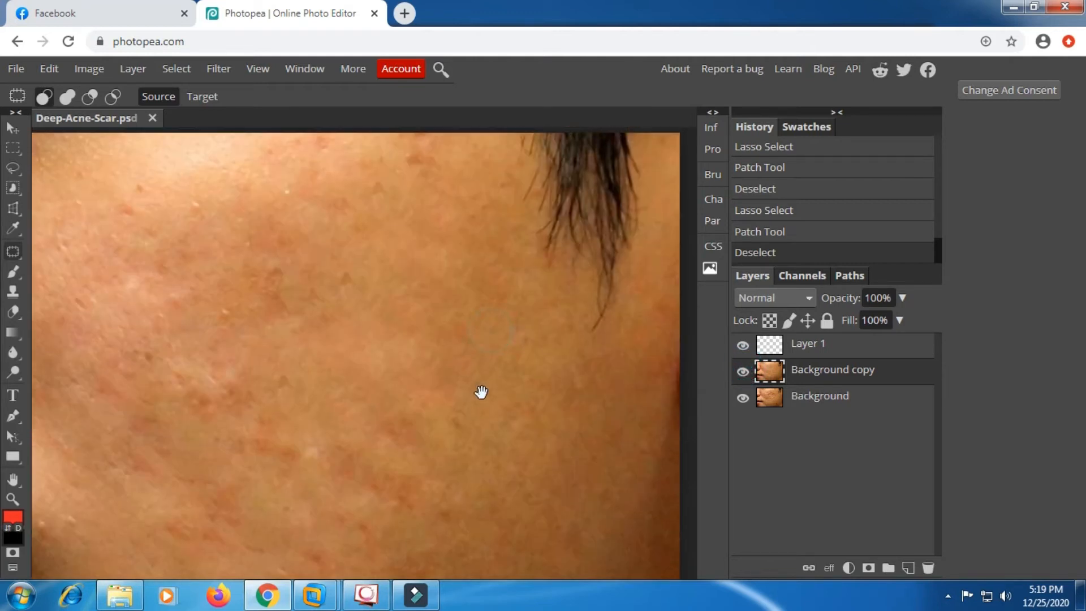
scroll(481, 392, down, 3)
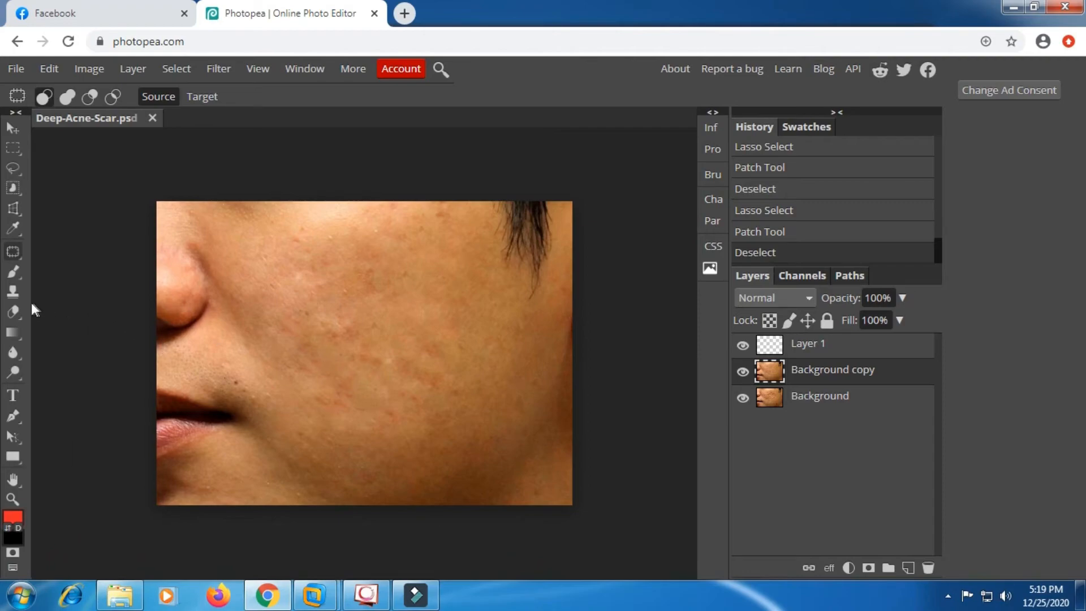
Use the Spot Healing Brush to remove the reddish marks across the lower middle of the cheek.
right_click(11, 251)
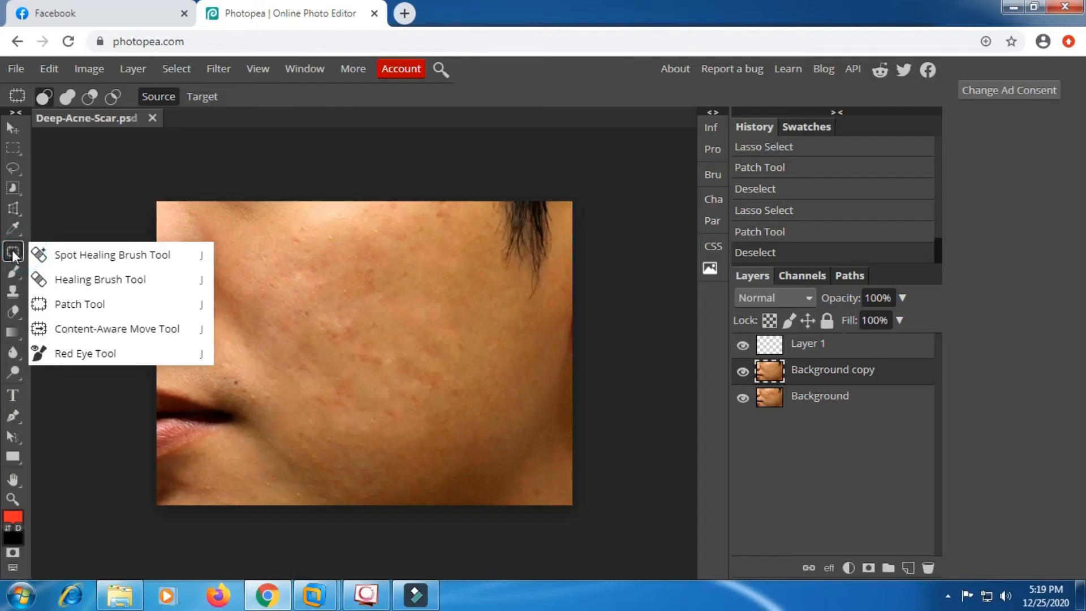
click(40, 254)
scroll(265, 314, up, 3)
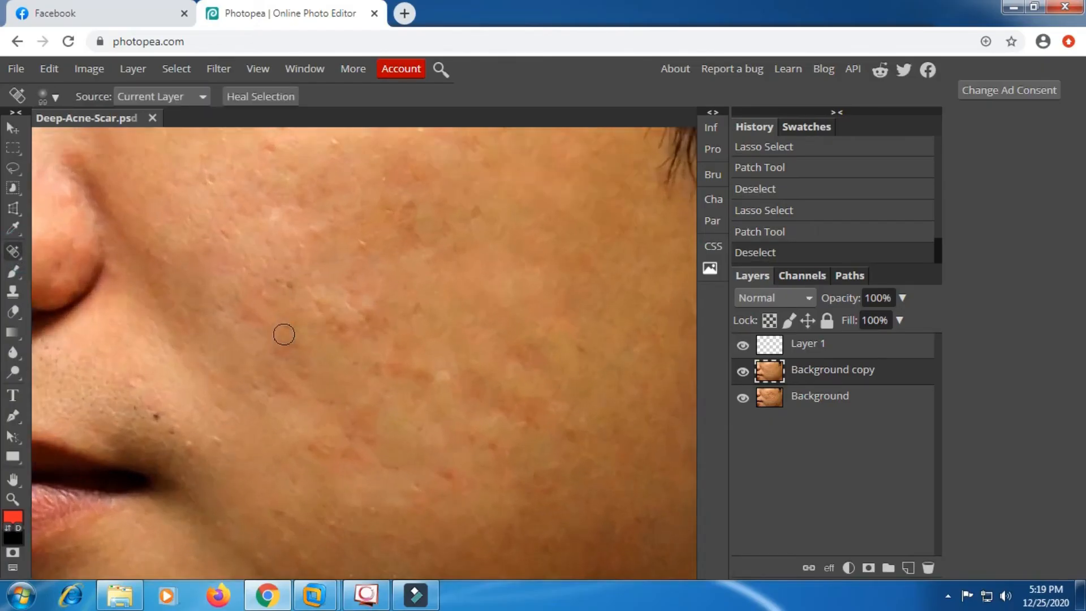
mouse_move(235, 308)
mouse_down()
mouse_move(275, 357)
mouse_move(278, 392)
mouse_up()
drag(338, 324, 347, 332)
drag(380, 373, 368, 366)
drag(410, 375, 408, 373)
mouse_move(431, 373)
mouse_down()
mouse_move(431, 386)
mouse_move(450, 380)
mouse_up()
mouse_move(494, 387)
mouse_down()
mouse_move(507, 407)
mouse_move(465, 367)
mouse_move(487, 358)
mouse_move(440, 358)
mouse_up()
Heal the red streaks and small spots on the cheek beside the mouth corner.
key(space)
key(space)
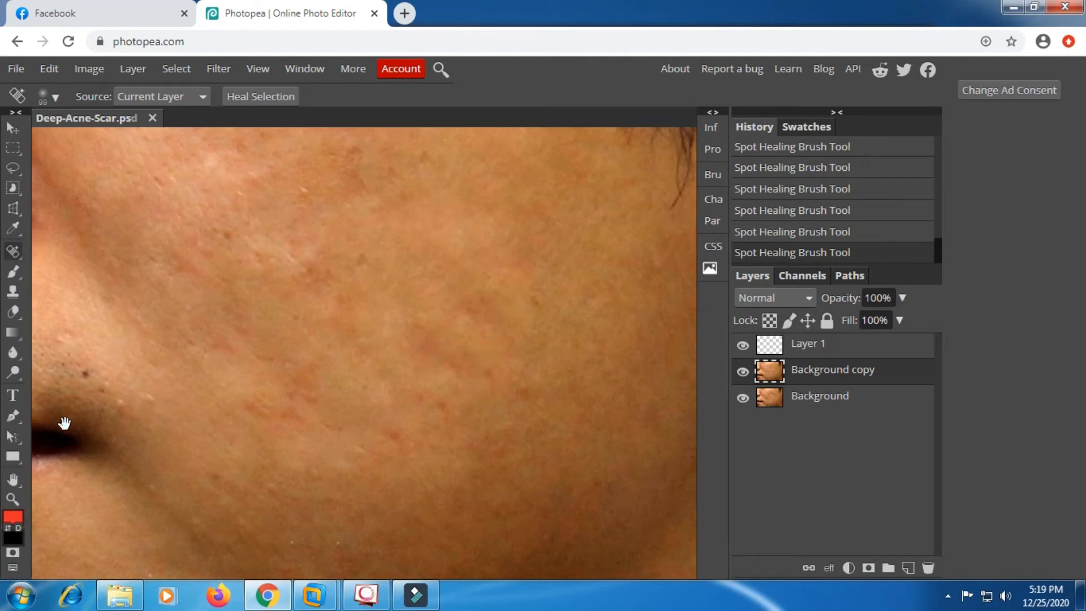
mouse_move(226, 367)
mouse_down()
mouse_move(234, 382)
mouse_move(286, 394)
mouse_move(278, 401)
mouse_up()
drag(326, 365, 298, 385)
key(space)
mouse_move(317, 437)
mouse_down()
mouse_move(282, 291)
mouse_move(300, 268)
mouse_up()
mouse_move(395, 277)
mouse_down()
mouse_move(244, 324)
mouse_move(211, 454)
mouse_up()
mouse_move(287, 339)
mouse_down()
mouse_move(228, 260)
mouse_move(294, 352)
mouse_up()
mouse_move(277, 386)
mouse_down()
mouse_move(223, 351)
mouse_move(271, 395)
mouse_up()
Heal the leftover dark and red spots across the upper cheek.
mouse_move(270, 306)
mouse_down()
mouse_move(254, 305)
mouse_move(298, 458)
mouse_move(367, 526)
mouse_up()
key(space)
drag(229, 379, 247, 378)
drag(375, 274, 368, 267)
key(space)
drag(402, 354, 268, 334)
drag(298, 388, 241, 242)
drag(344, 334, 336, 316)
key(space)
mouse_move(279, 481)
mouse_down()
mouse_move(313, 354)
mouse_move(357, 326)
mouse_up()
drag(170, 351, 163, 348)
drag(264, 356, 359, 289)
mouse_move(396, 355)
mouse_down()
mouse_move(245, 355)
mouse_move(243, 455)
mouse_up()
Heal the remaining marks on the lower cheek and the uneven strip along the jaw.
key(space)
drag(373, 369, 390, 290)
drag(311, 356, 325, 353)
key(space)
drag(225, 393, 412, 335)
mouse_move(271, 360)
mouse_down()
mouse_move(254, 371)
mouse_move(271, 365)
mouse_up()
key(space)
mouse_move(201, 385)
mouse_down()
mouse_move(311, 355)
mouse_move(193, 291)
mouse_up()
drag(258, 303, 373, 324)
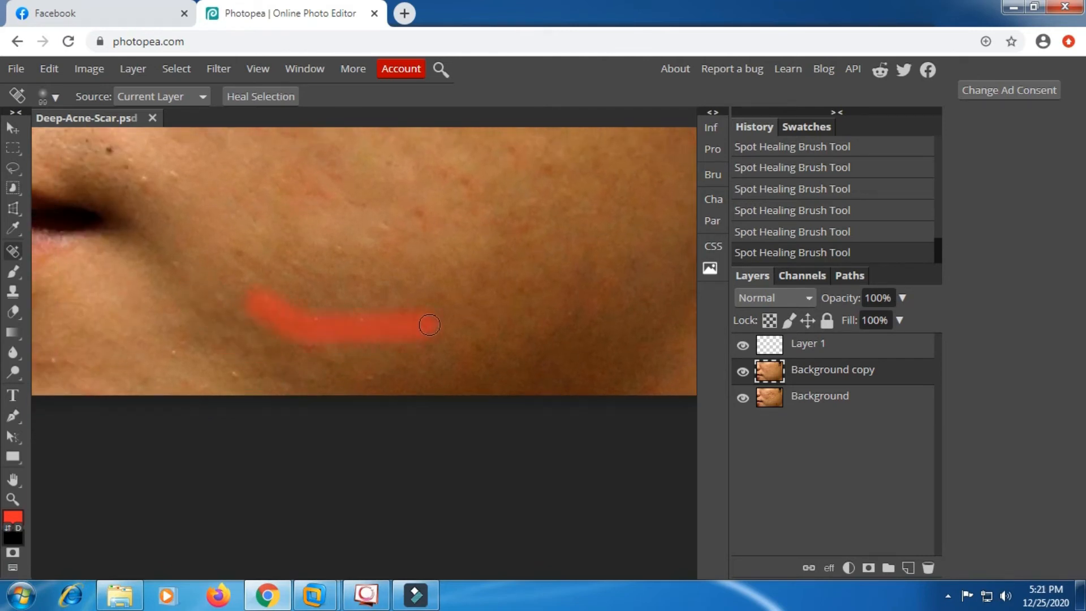
Compare the healed face with the original by hiding and showing the Background copy layer.
scroll(327, 371, down, 5)
scroll(363, 351, down, 1)
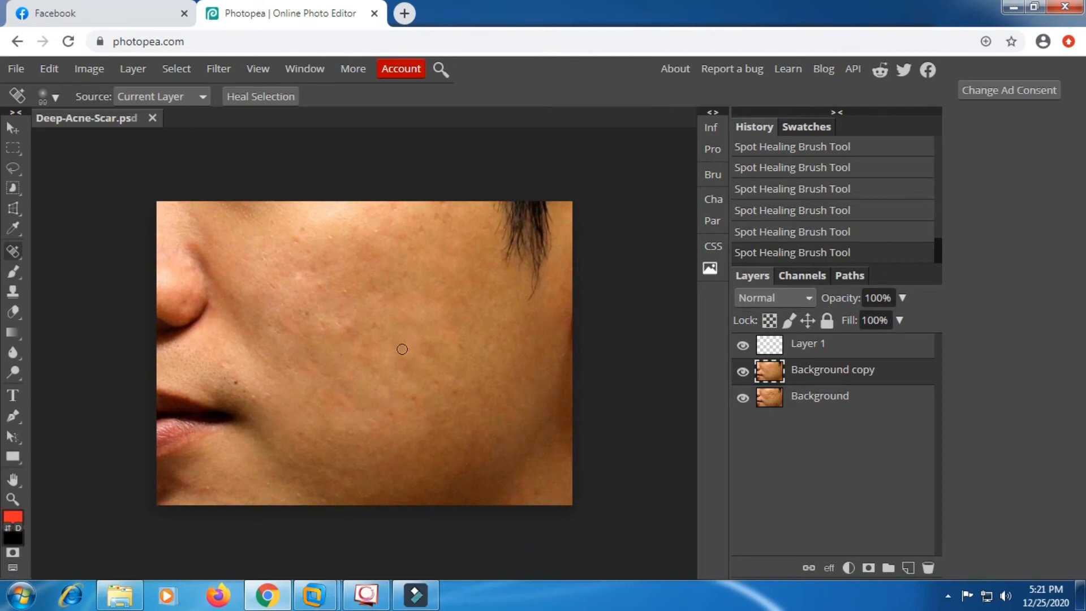
click(742, 370)
click(743, 370)
Circle the darker patch in the middle of the cheek in red on Layer 1, and undo the marking.
click(795, 343)
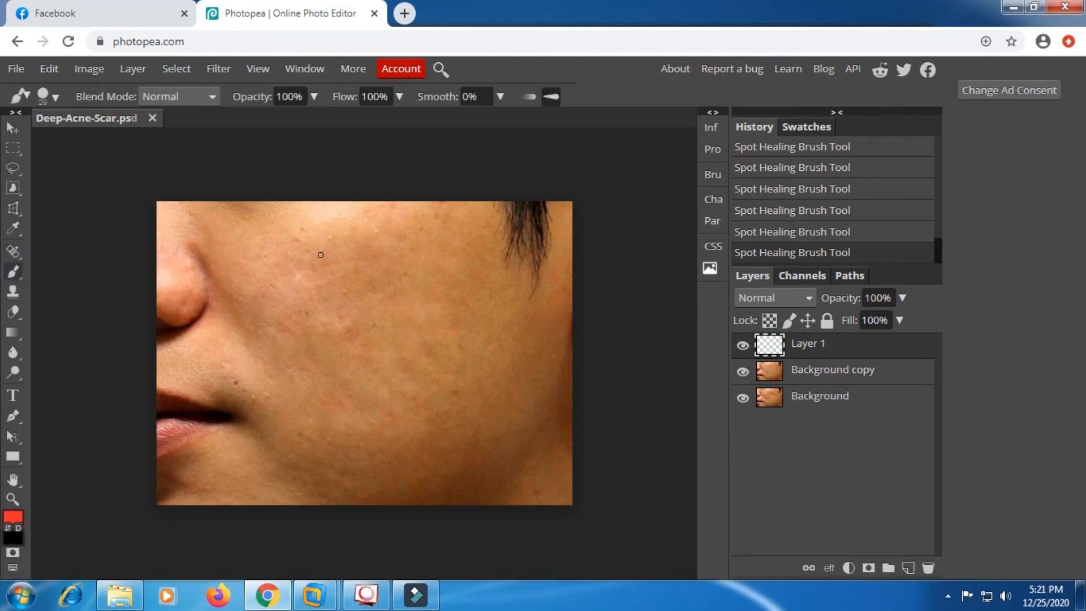
mouse_move(388, 265)
mouse_down()
mouse_move(398, 346)
mouse_move(348, 271)
mouse_up()
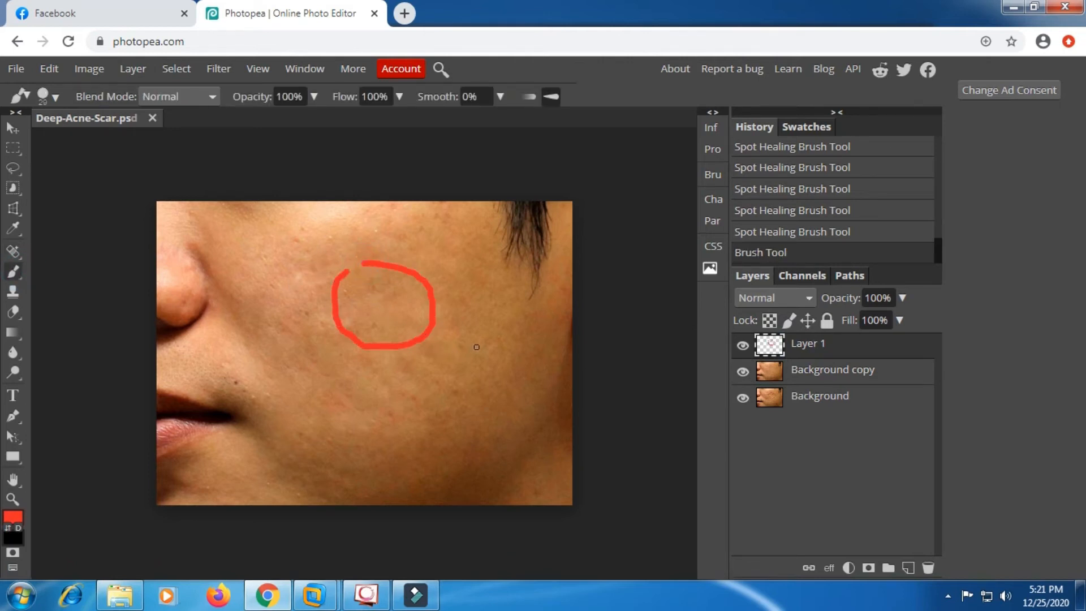
click(780, 233)
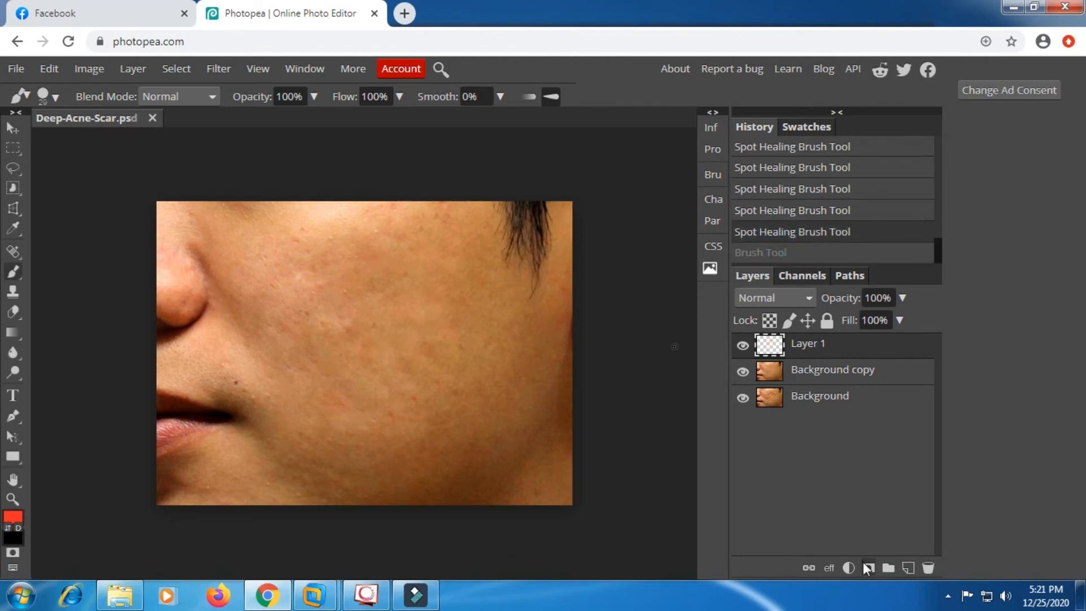
Add a Curves adjustment layer above Background copy and raise the midtones of the RGB curve to brighten the skin.
click(830, 368)
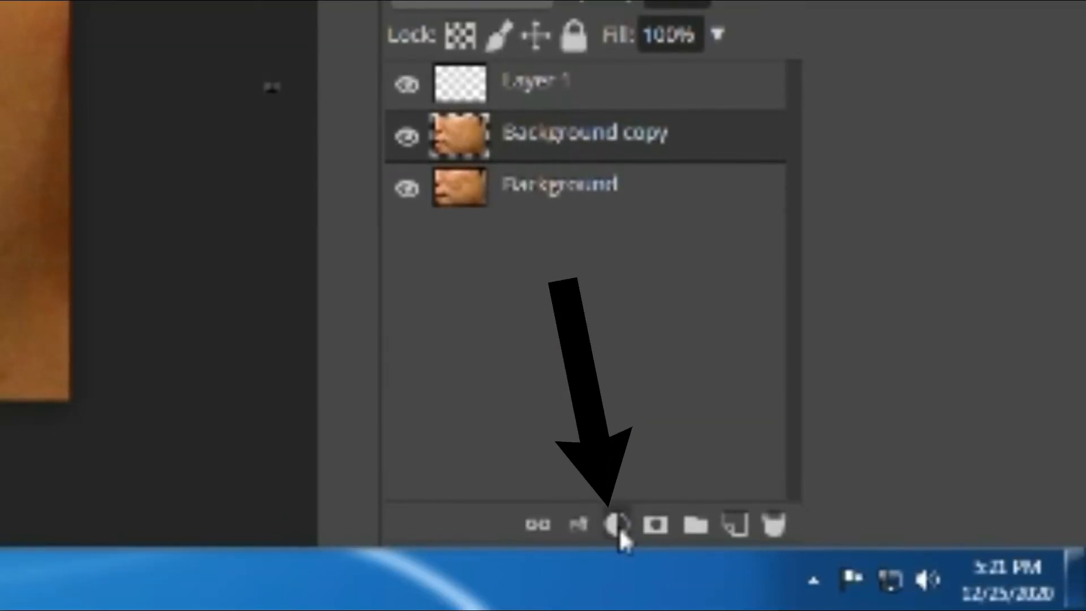
click(618, 527)
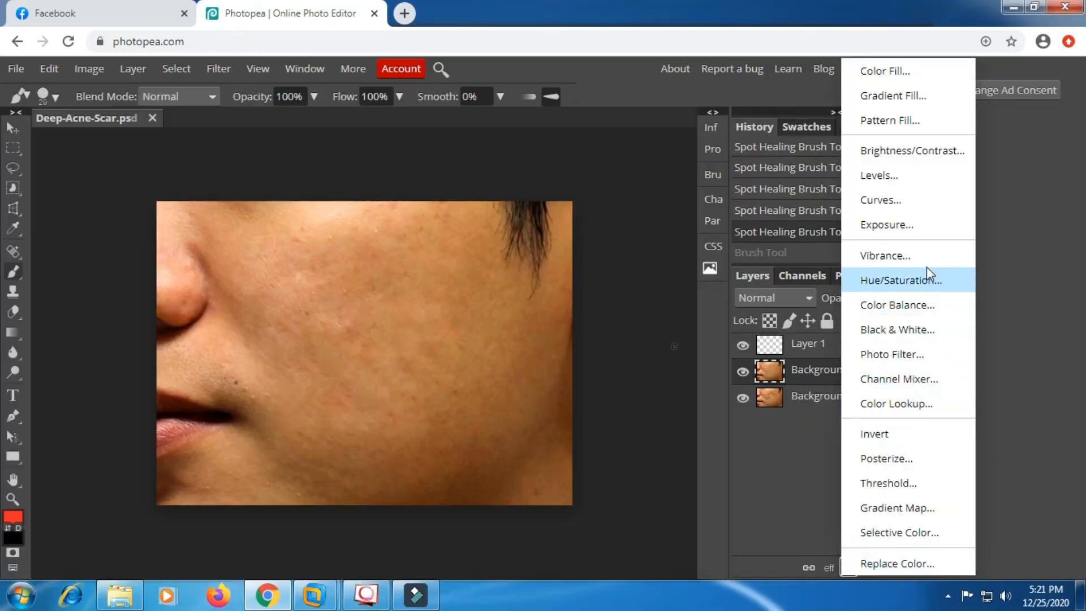
click(887, 203)
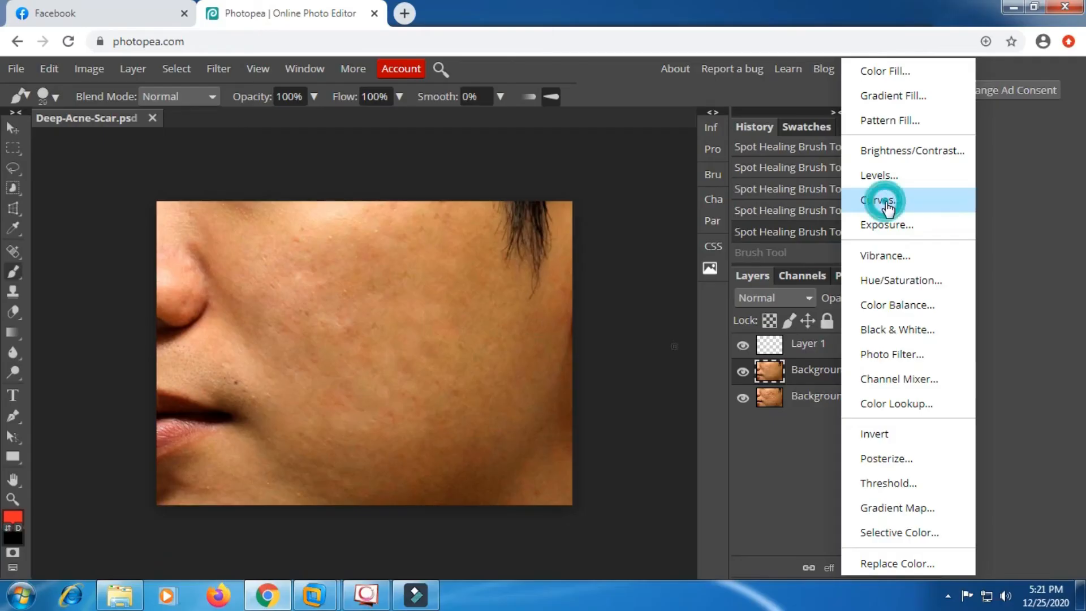
drag(566, 331, 546, 320)
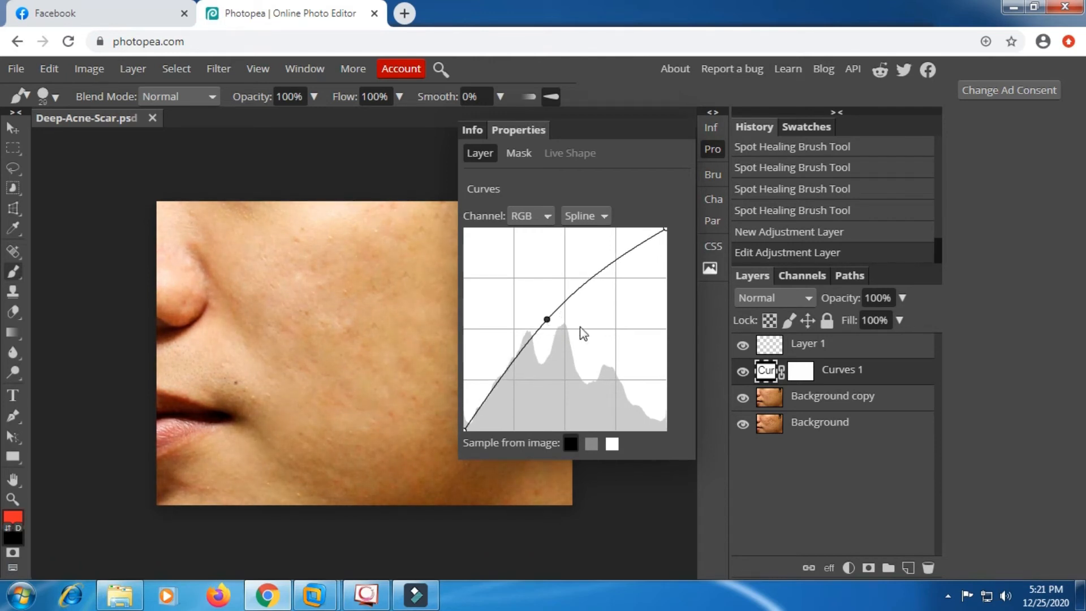
Invert the Curves layer's mask to black so the brightening is hidden.
click(798, 376)
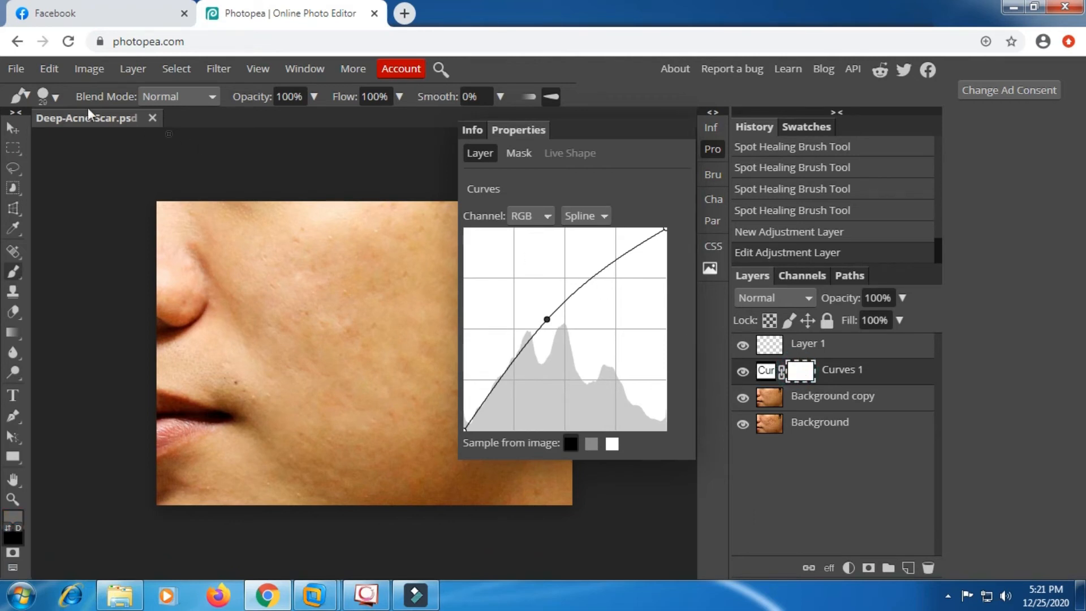
click(89, 69)
mouse_move(192, 92)
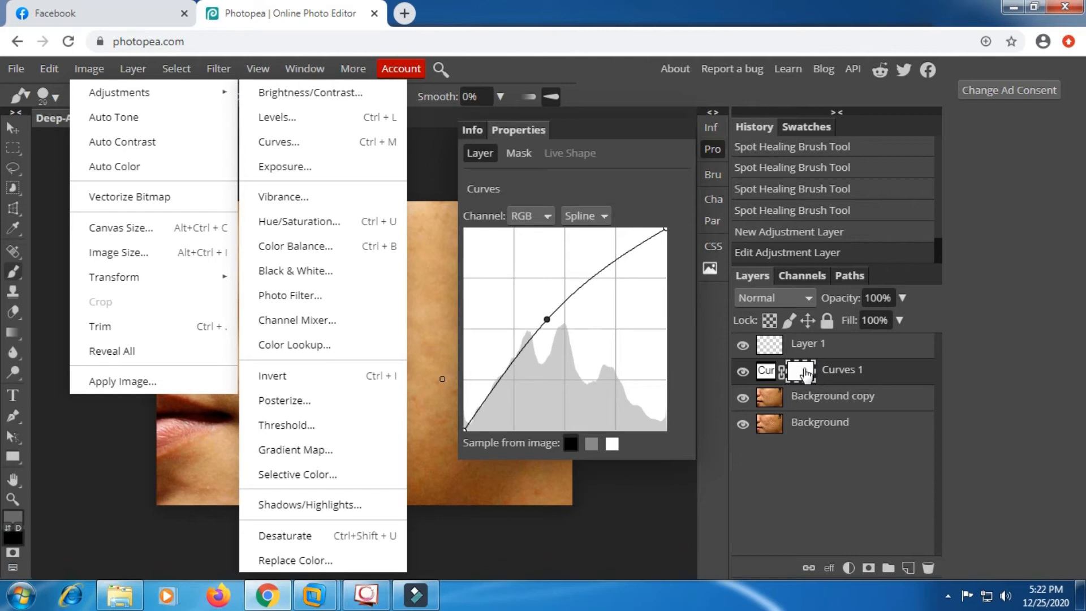
click(344, 374)
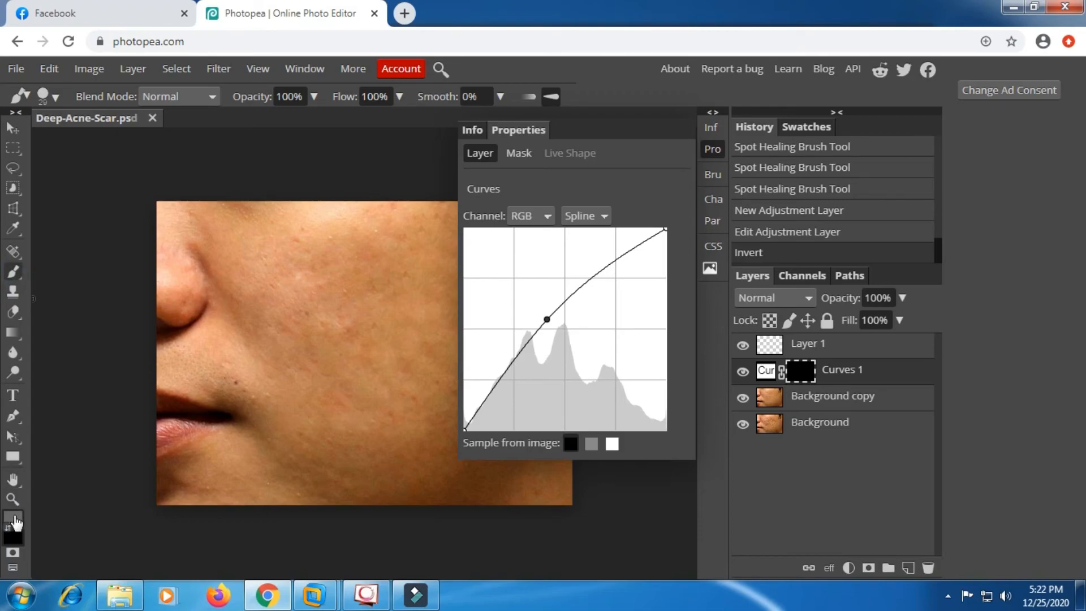
Set the foreground colour to white (ffffff) for painting on the Curves layer's mask.
click(18, 527)
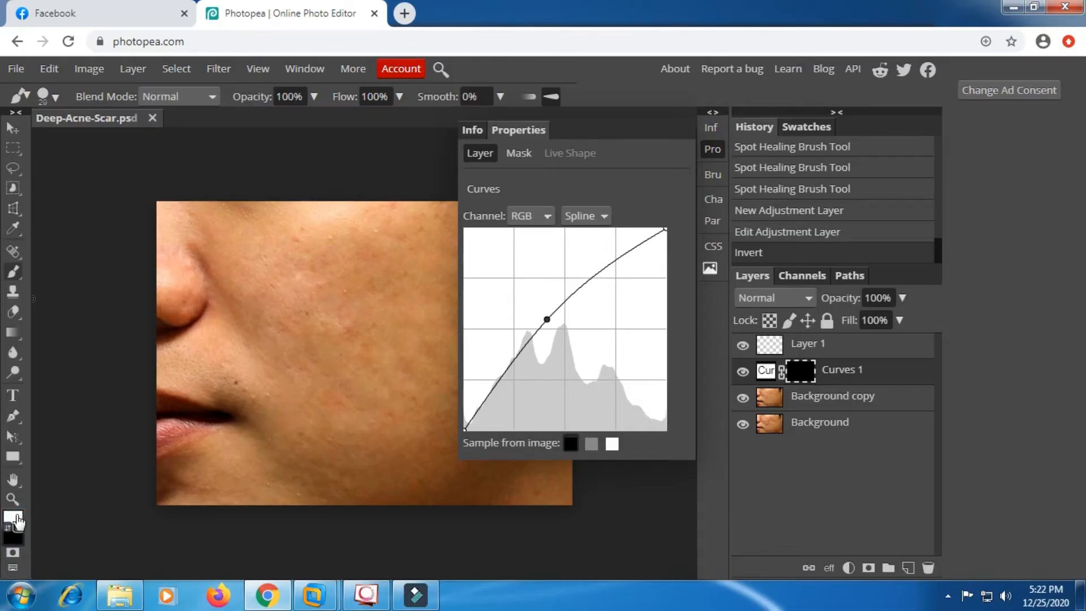
click(14, 517)
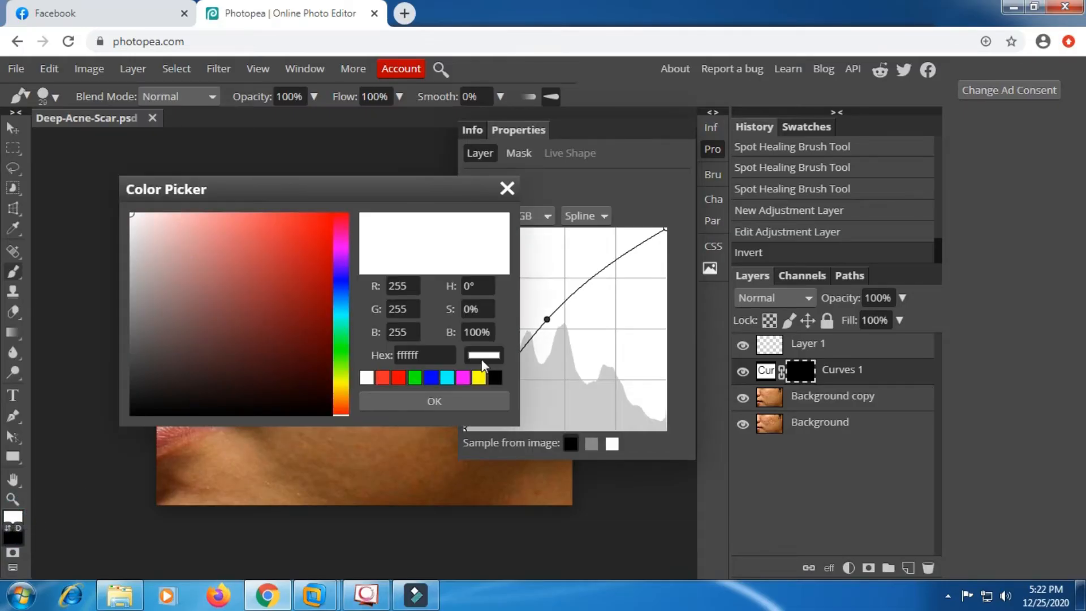
click(419, 402)
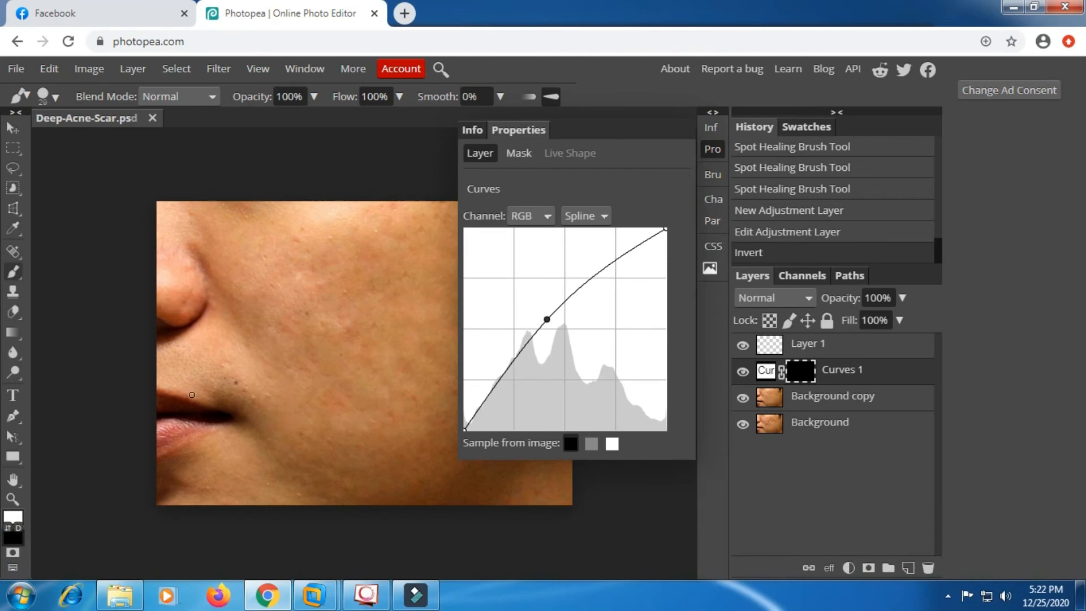
Set up a soft round brush with a size of 486 px, 0% hardness and 22% opacity.
right_click(348, 303)
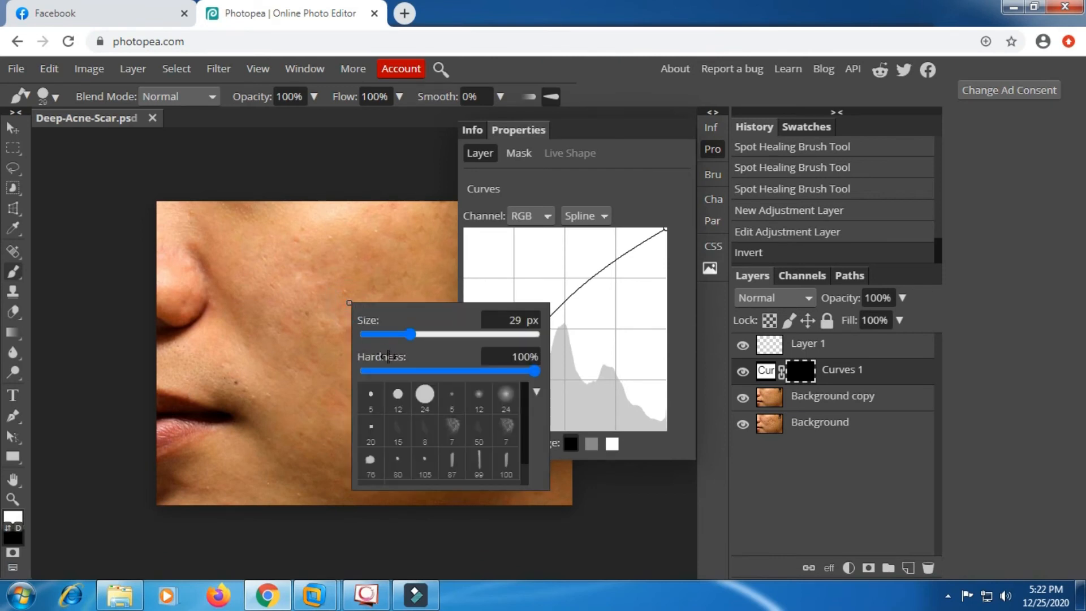
click(499, 396)
drag(411, 333, 496, 335)
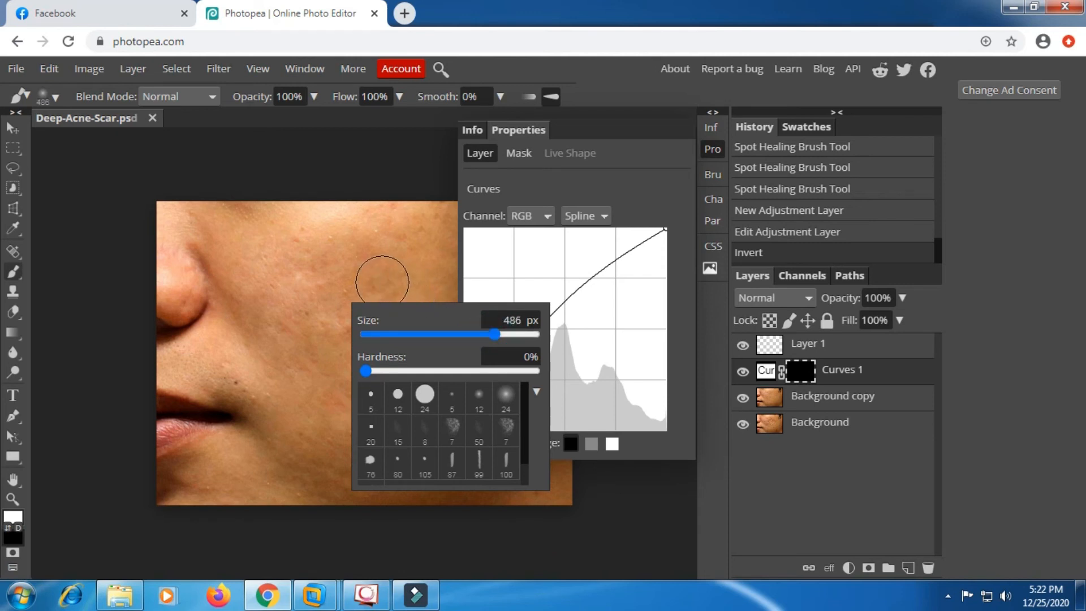
click(314, 97)
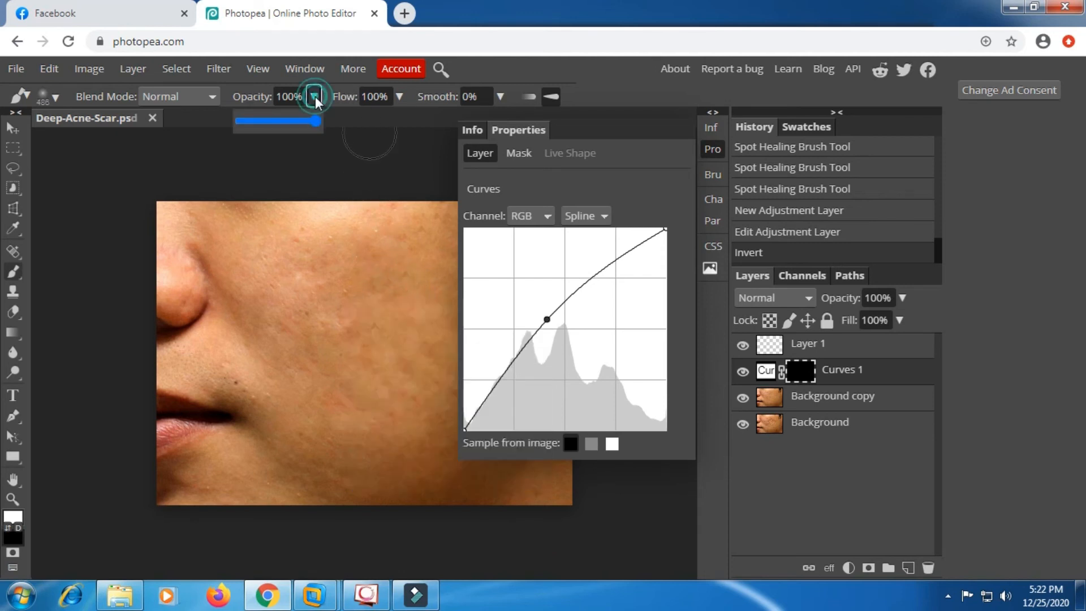
drag(306, 121, 256, 125)
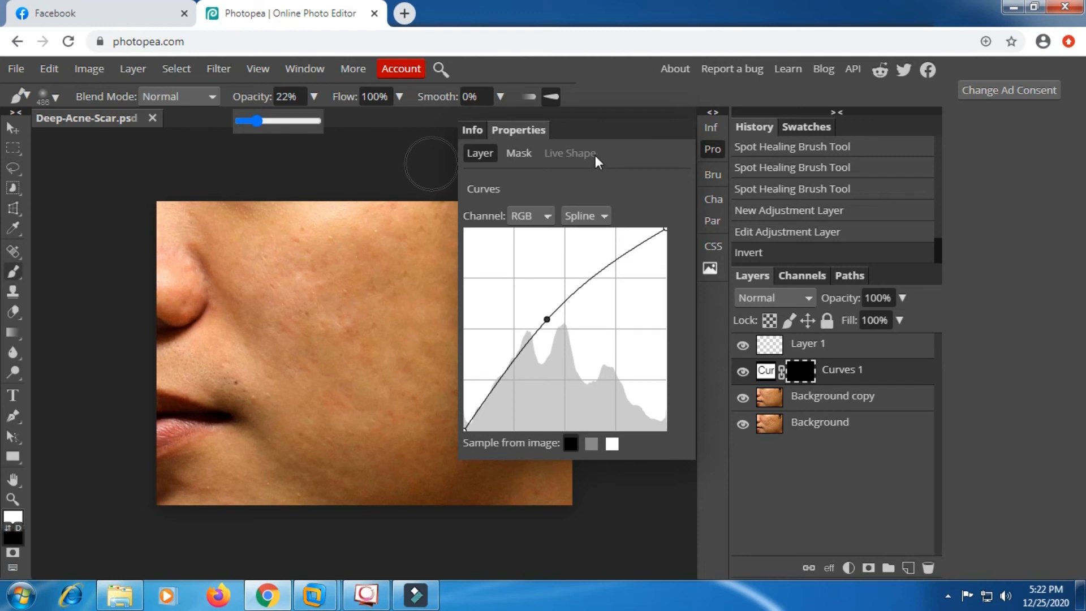
Collapse the Curves properties, paint white over the dark mid-cheek patch on the Curves mask, and undo the last stroke.
click(711, 113)
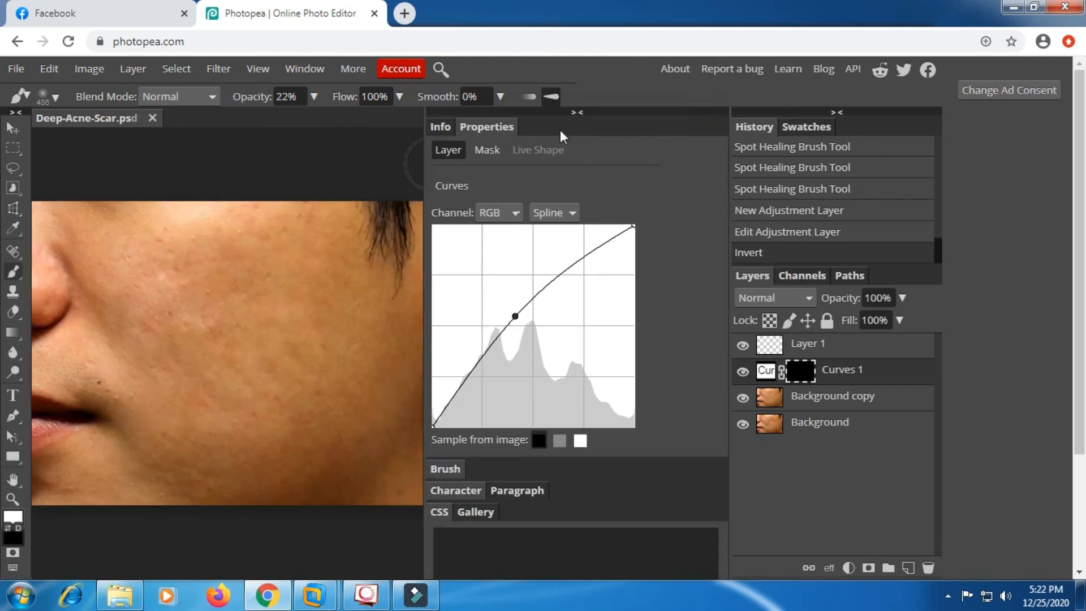
click(578, 113)
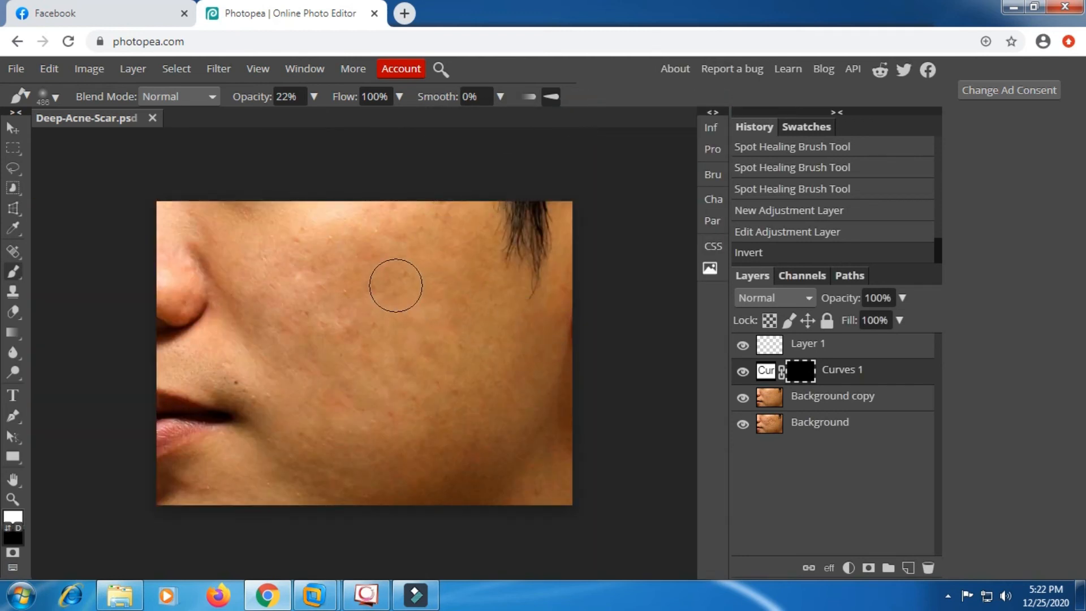
mouse_move(350, 295)
mouse_down()
mouse_move(367, 267)
mouse_move(421, 304)
mouse_move(427, 292)
mouse_move(373, 333)
mouse_move(334, 312)
mouse_up()
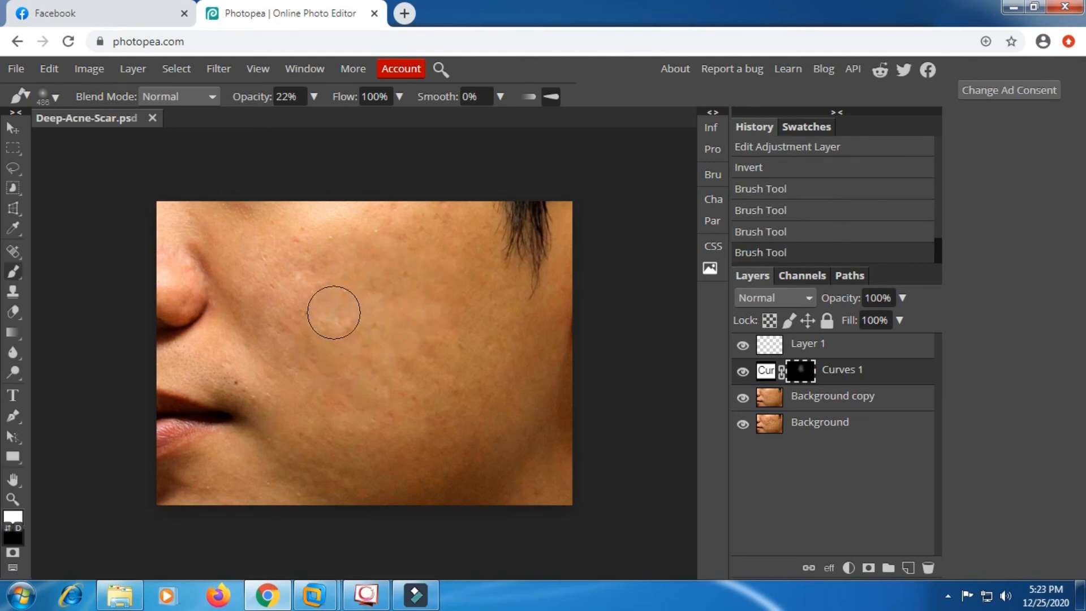
key(ctrl+z)
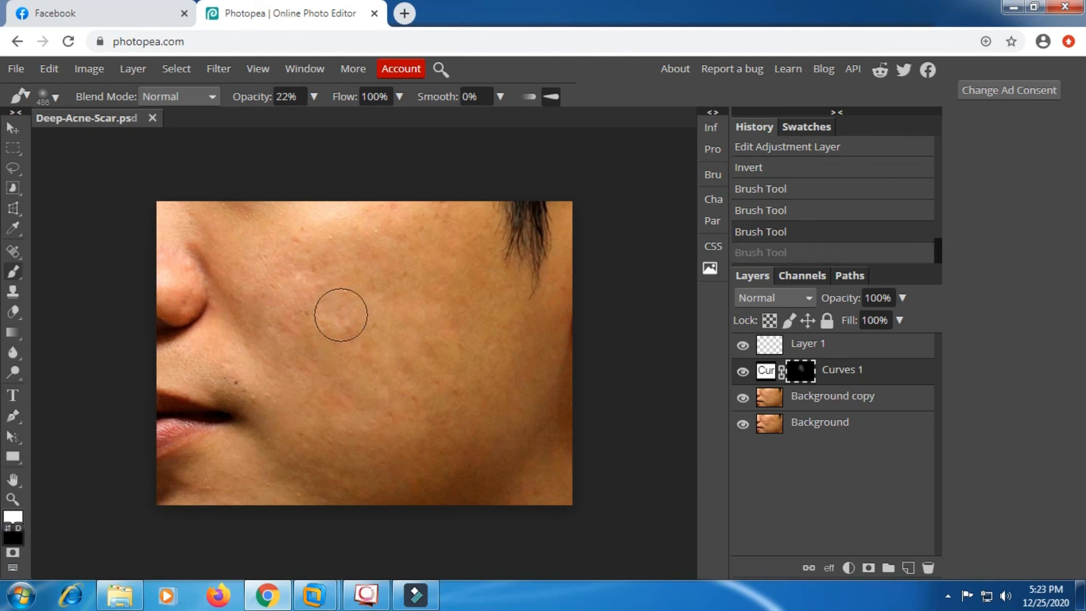
Brighten the middle of the cheek on the Curves mask with a 900 px brush at 12% opacity, and compare with Curves 1 hidden.
click(314, 98)
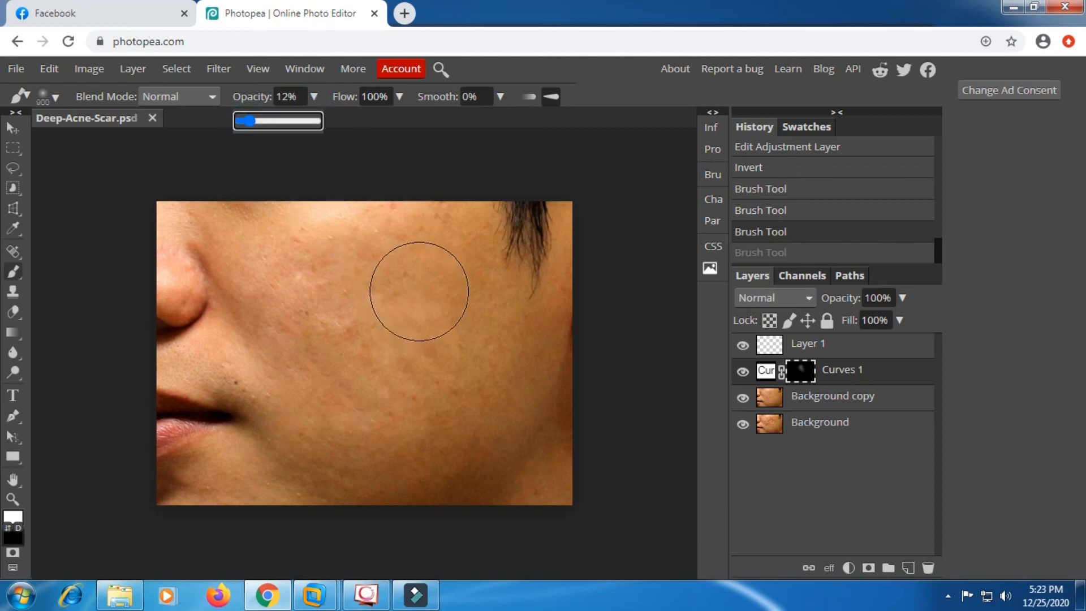
click(412, 298)
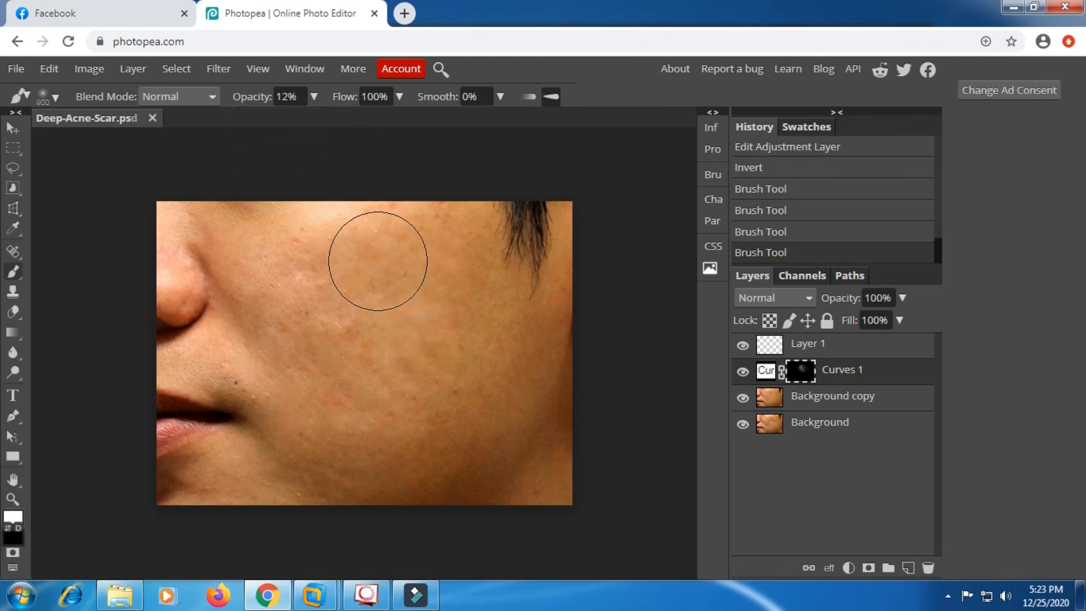
click(377, 260)
click(335, 310)
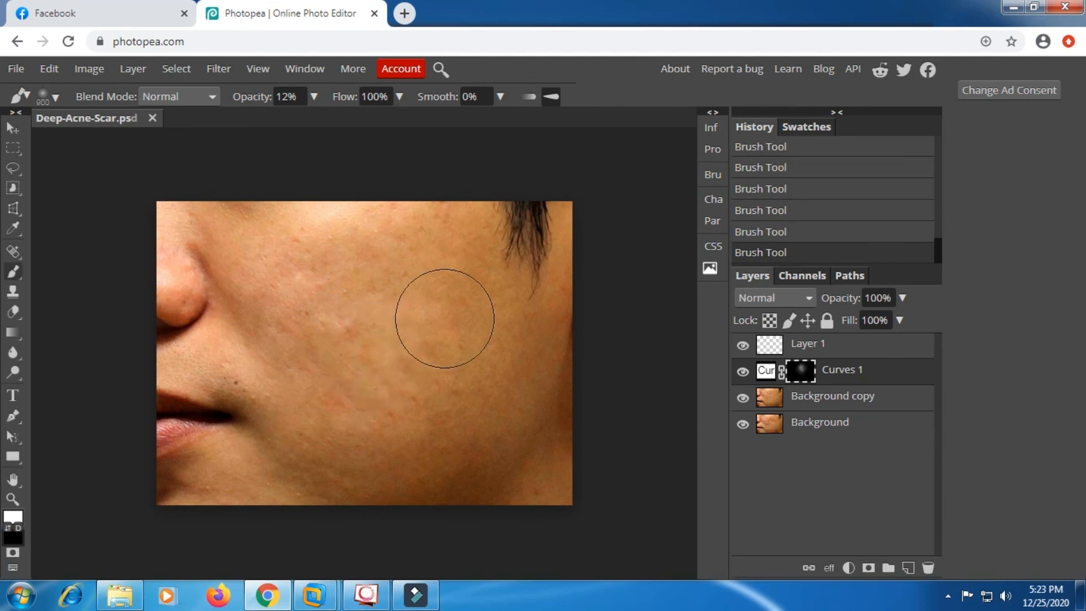
click(455, 278)
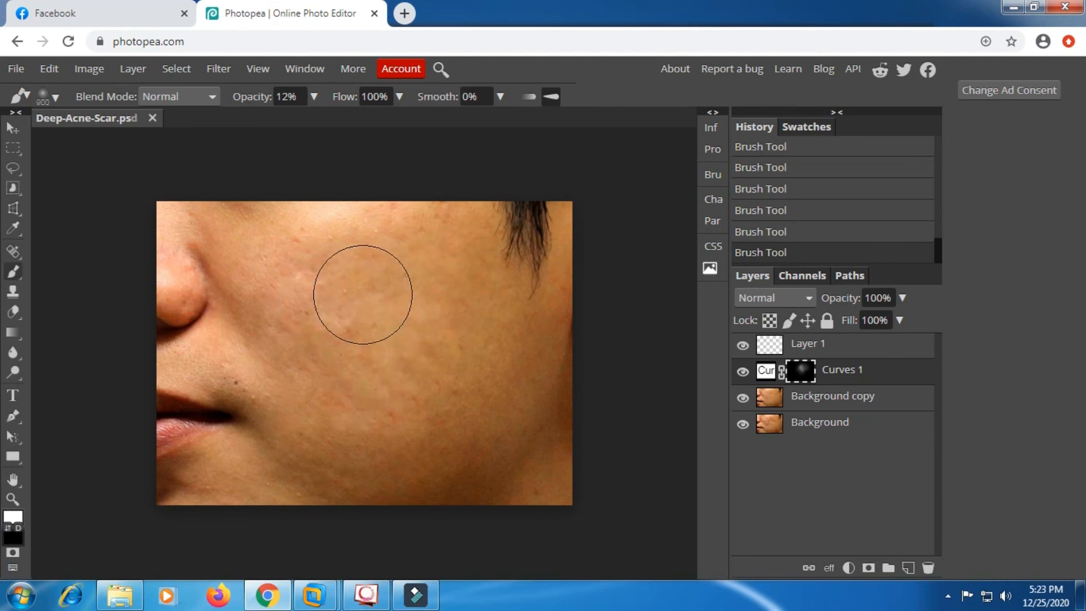
click(360, 249)
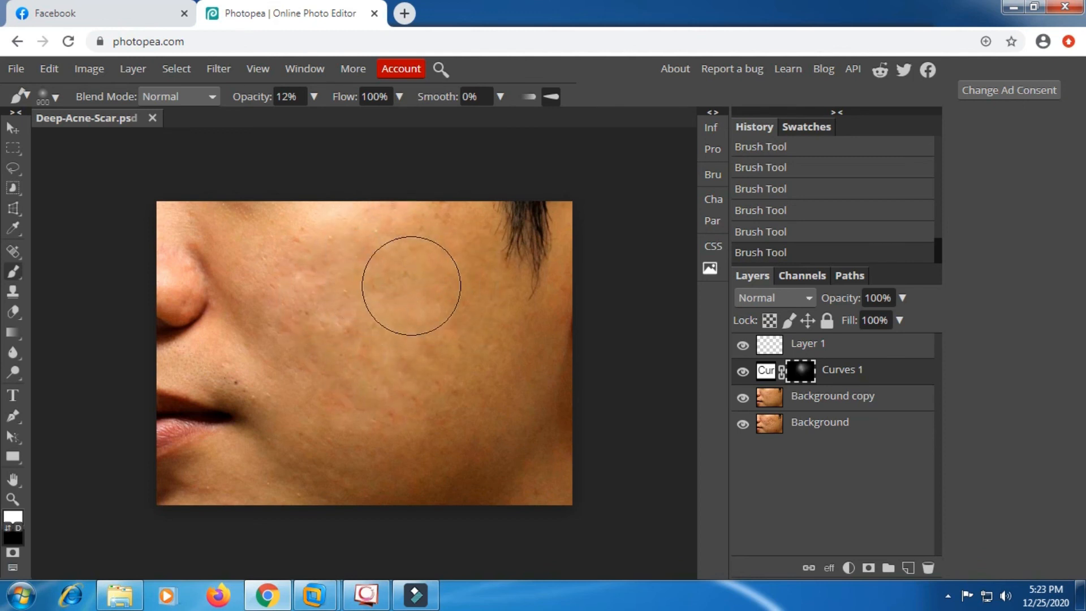
click(336, 346)
click(298, 294)
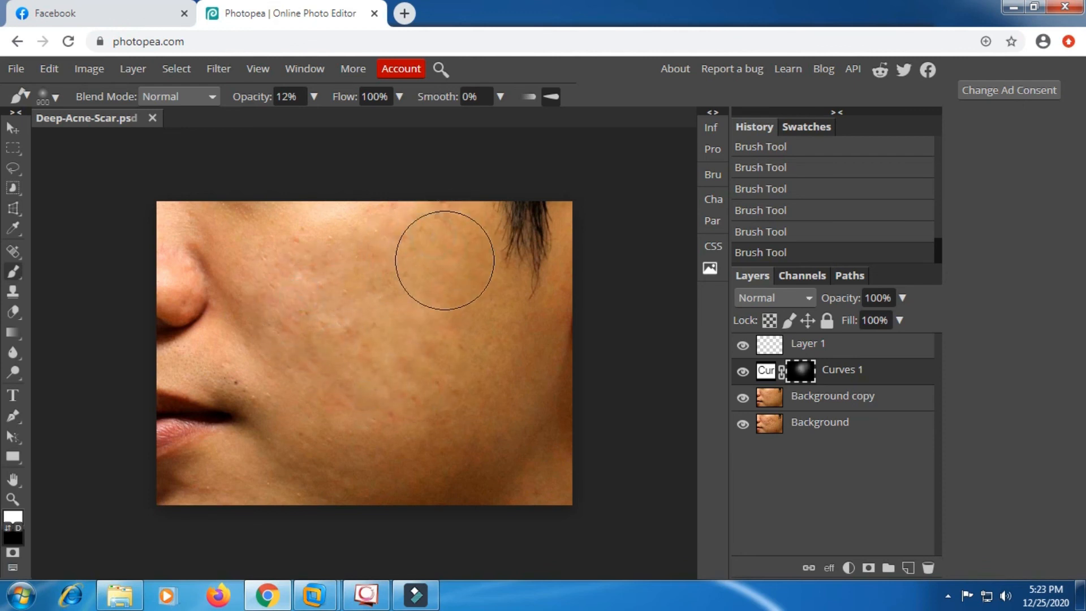
click(743, 372)
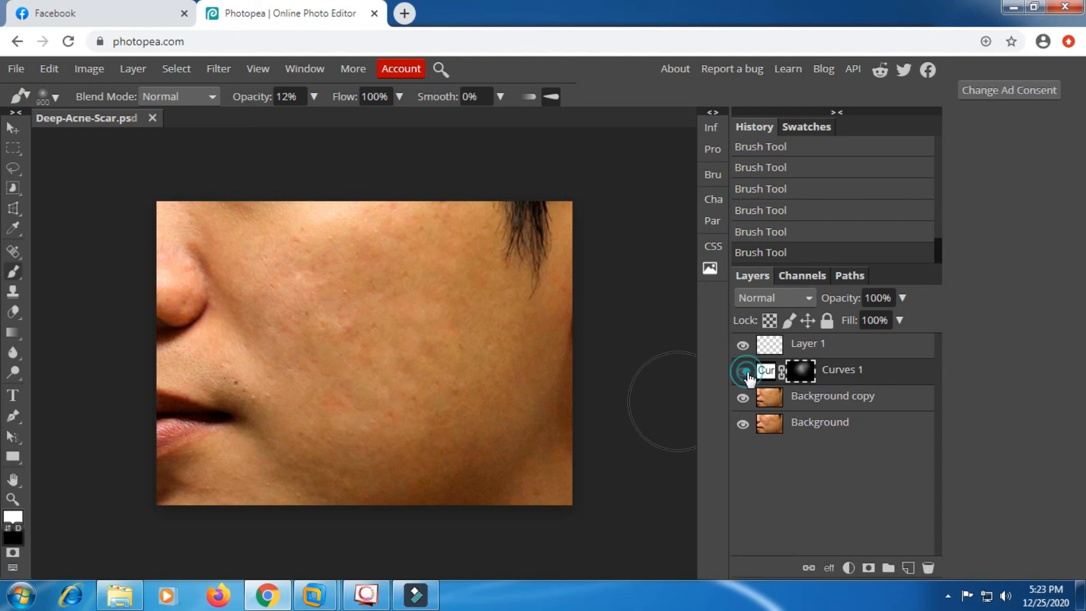
click(742, 371)
Reduce the brush to 700 px and paint more white over the upper middle cheek on the Curves mask.
key(bracketleft)
key(bracketleft)
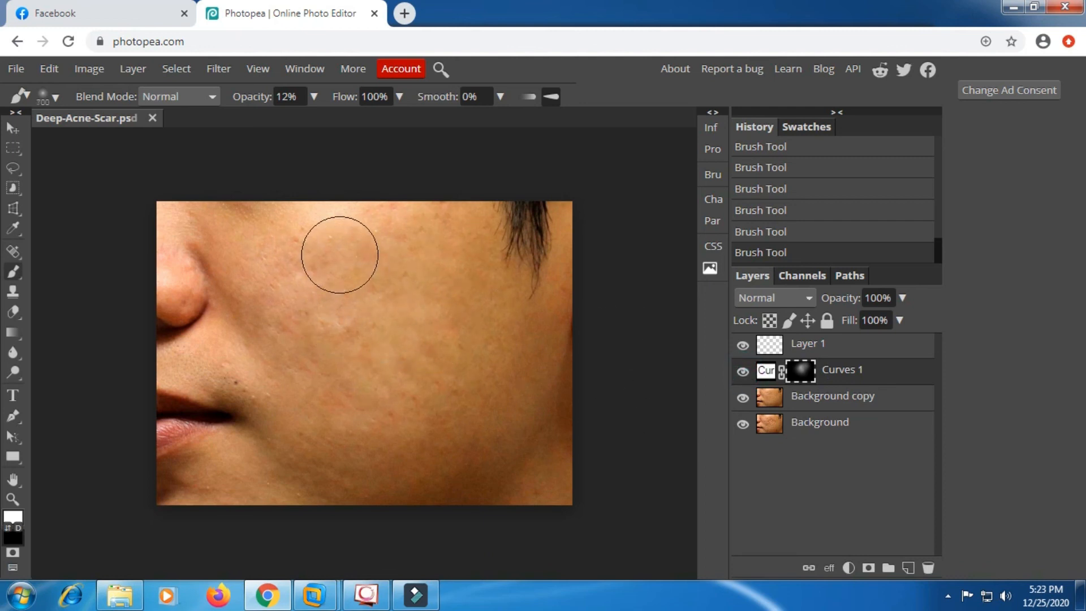
click(362, 259)
click(376, 258)
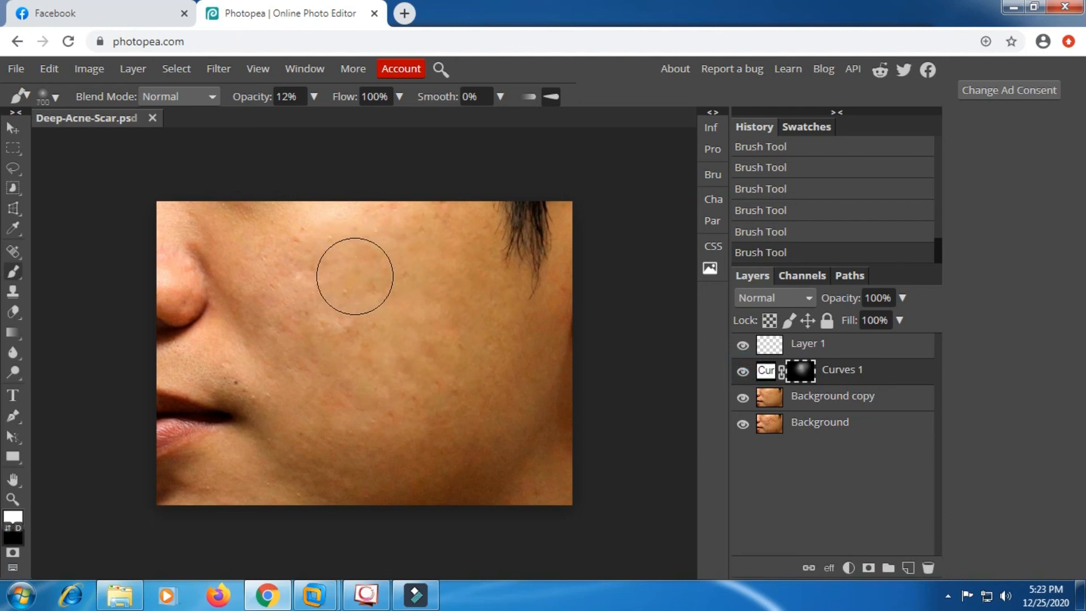
click(339, 246)
click(310, 264)
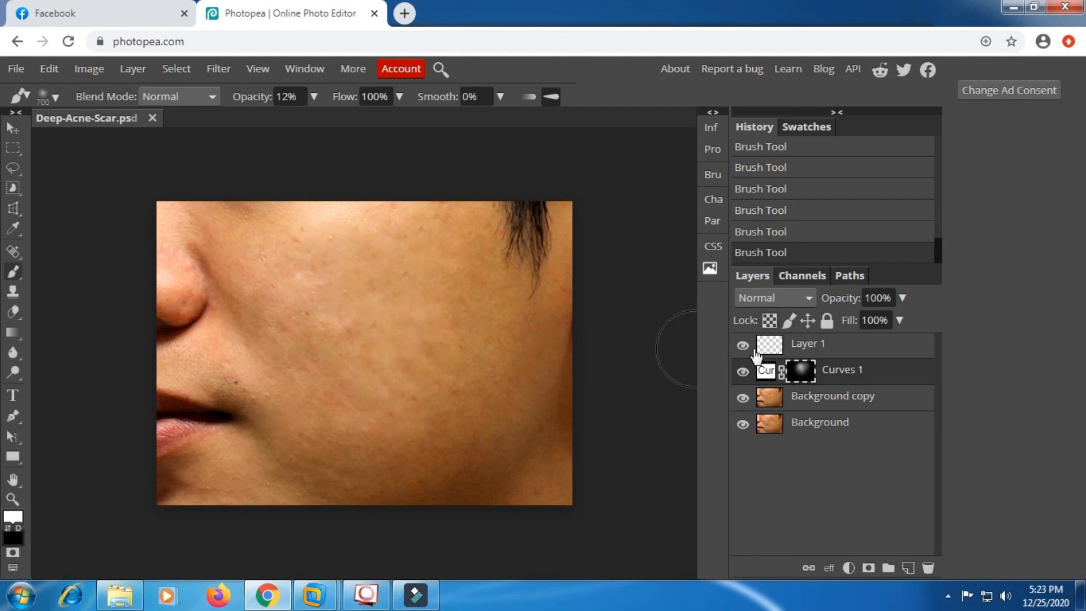
Group the Curves 1 and Background copy layers into a folder.
scroll(404, 349, down, 2)
scroll(402, 360, up, 2)
scroll(399, 365, up, 1)
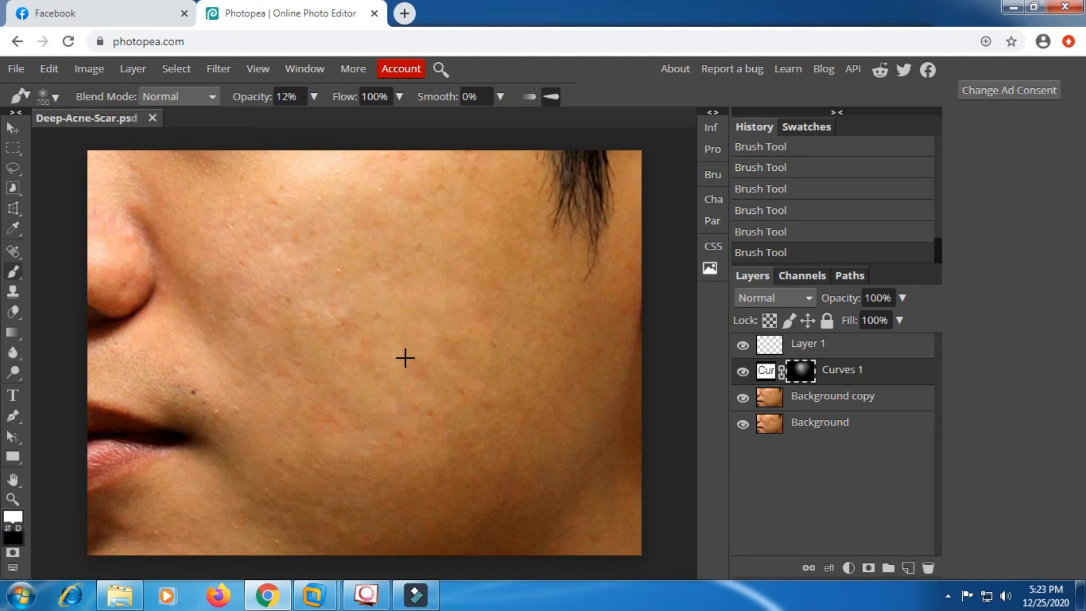
scroll(405, 357, down, 1)
click(820, 405)
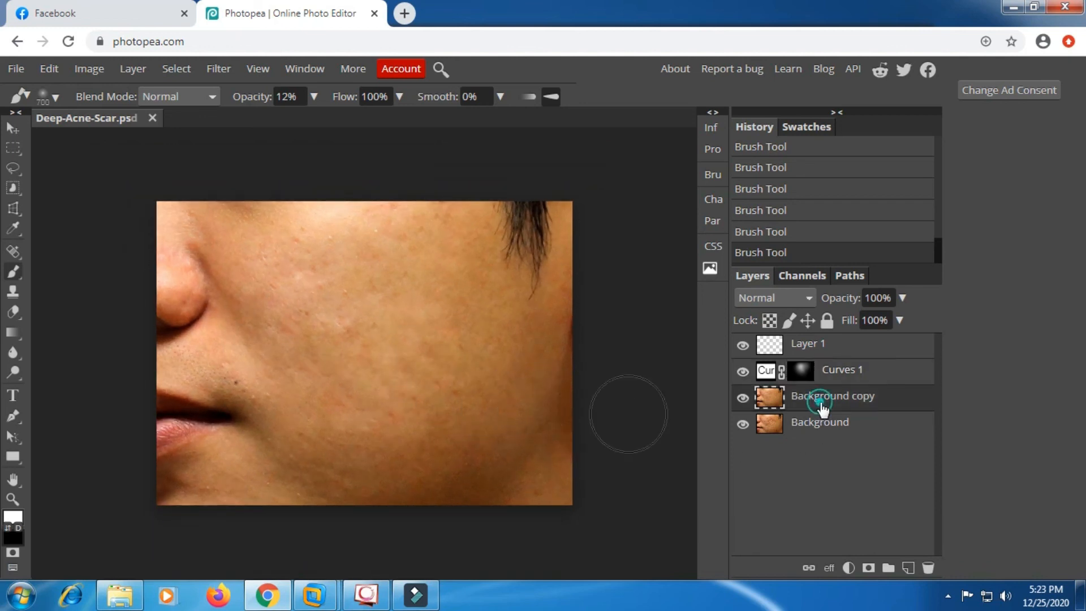
click(887, 567)
Compare the retouched face with the original by hiding and showing the layer folder twice.
click(743, 371)
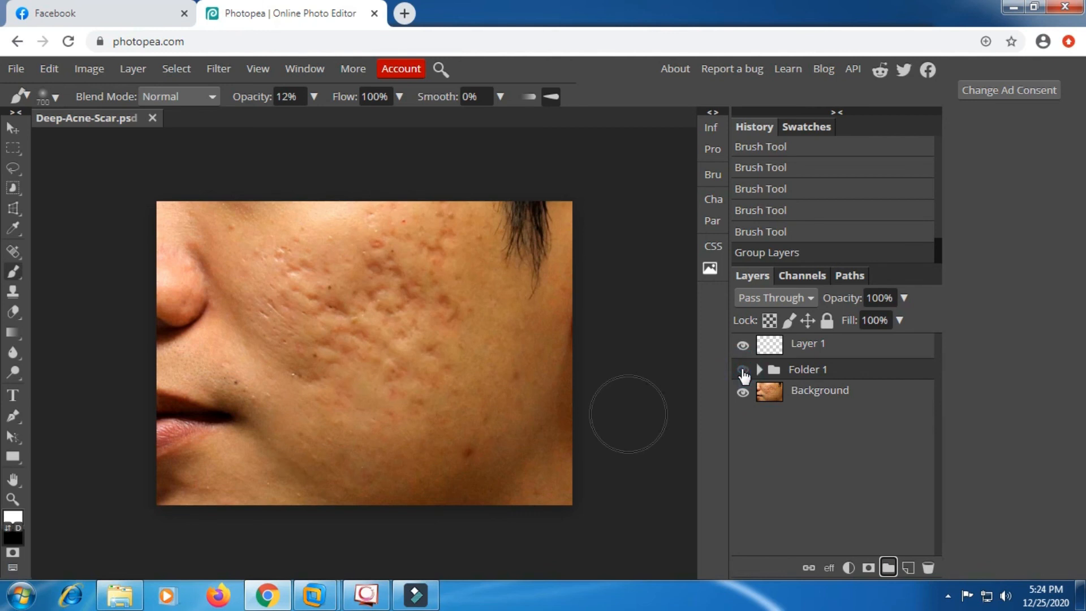
click(743, 370)
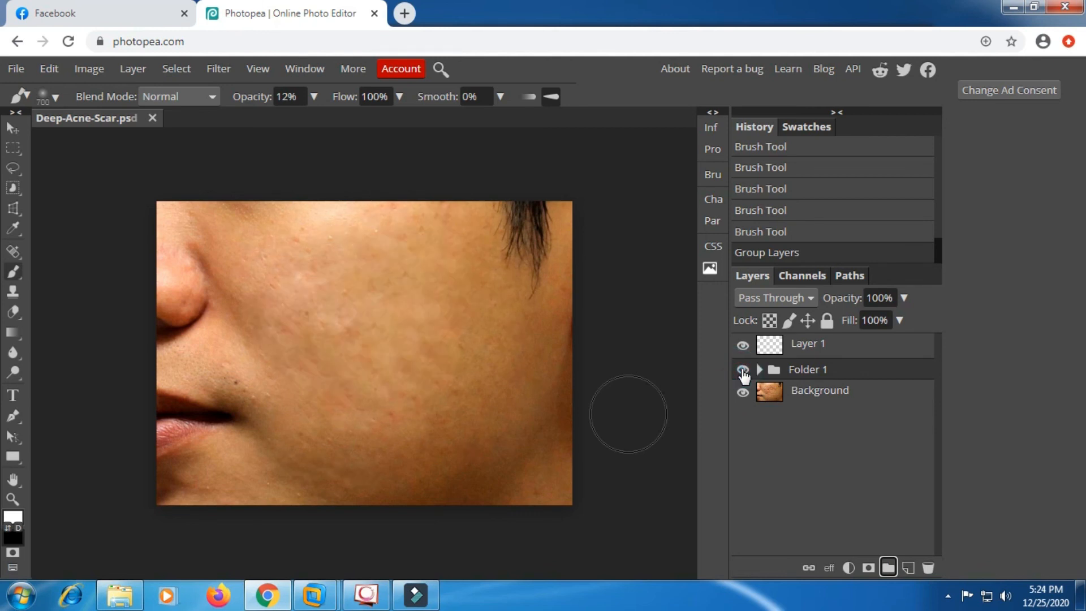
click(742, 370)
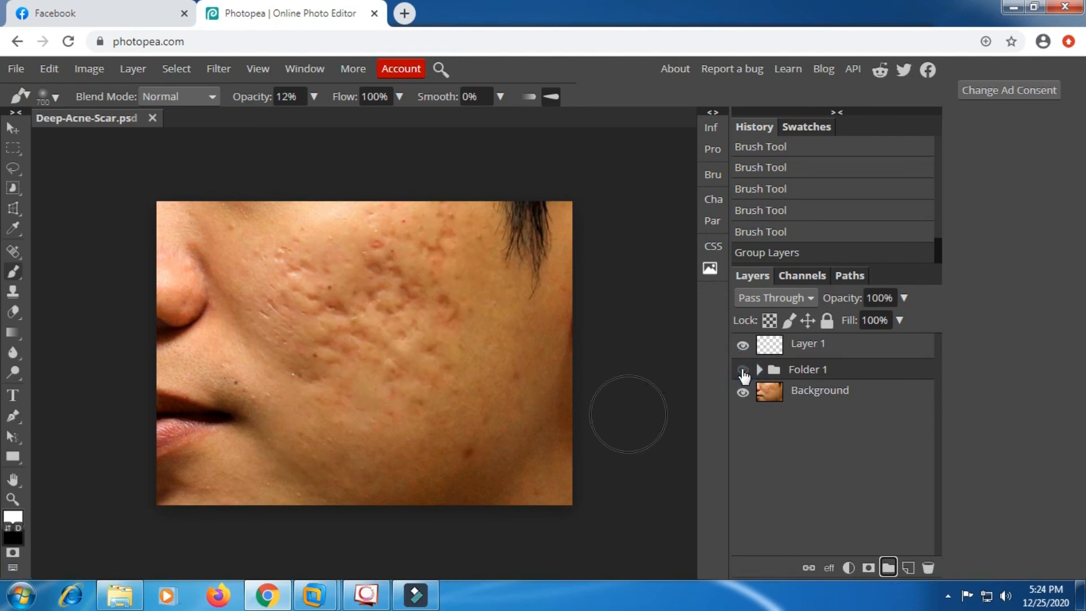
click(742, 371)
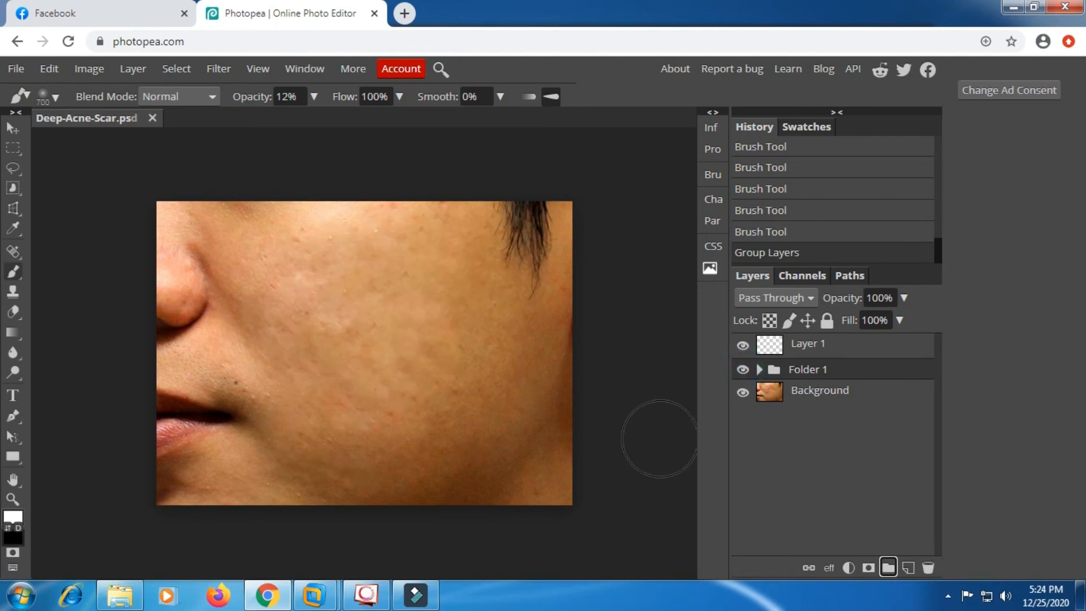
click(947, 596)
right_click(947, 516)
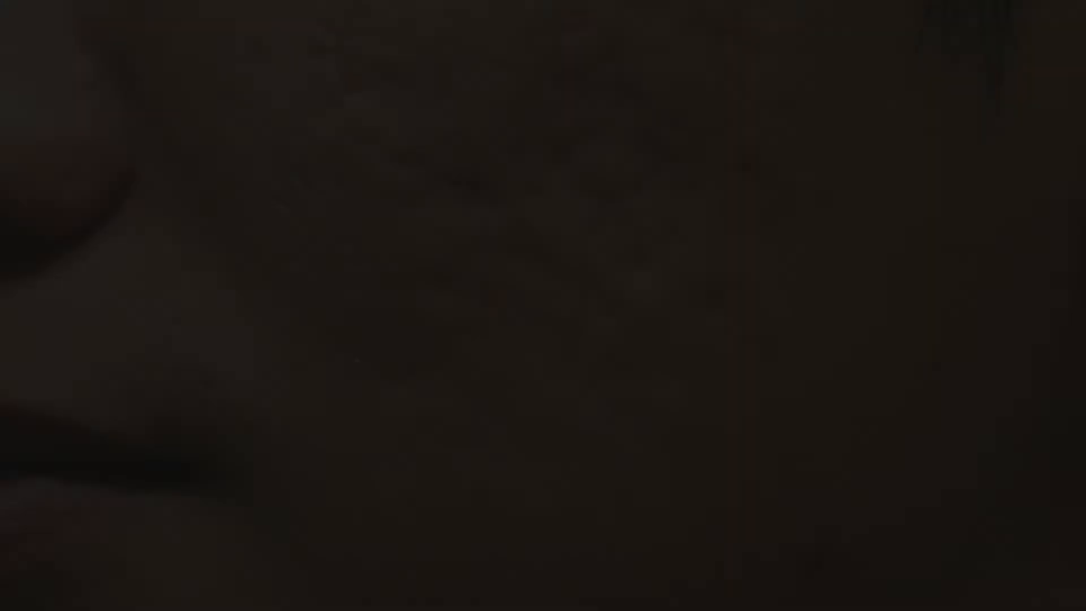